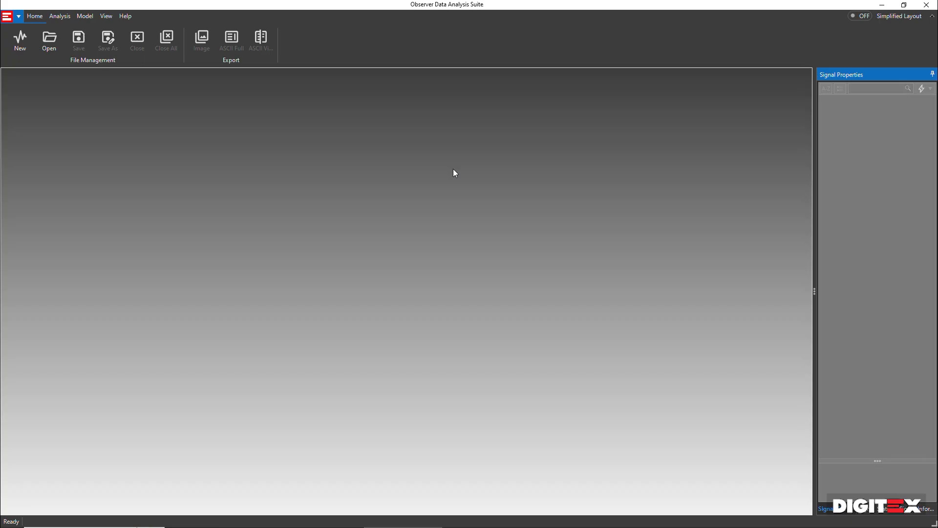
# Load El Centro N-S_OBS.ascii from the Desktop as a new signal graph and choose its sampling rate.
pyautogui.click(19, 18)
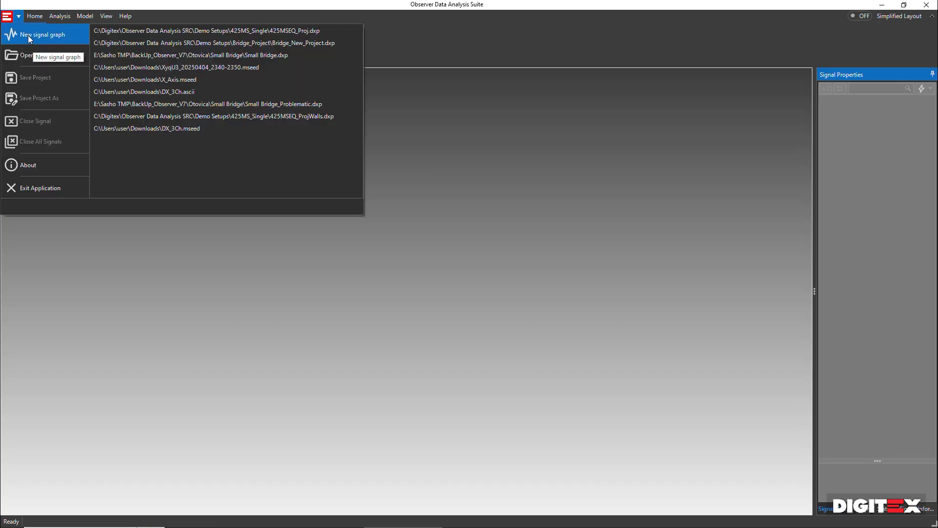
pyautogui.click(28, 36)
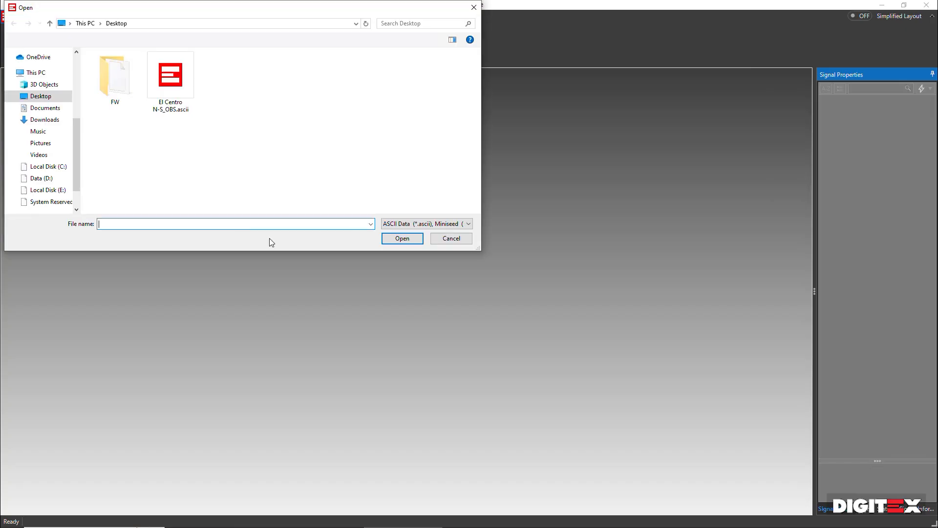
pyautogui.click(172, 89)
pyautogui.click(397, 240)
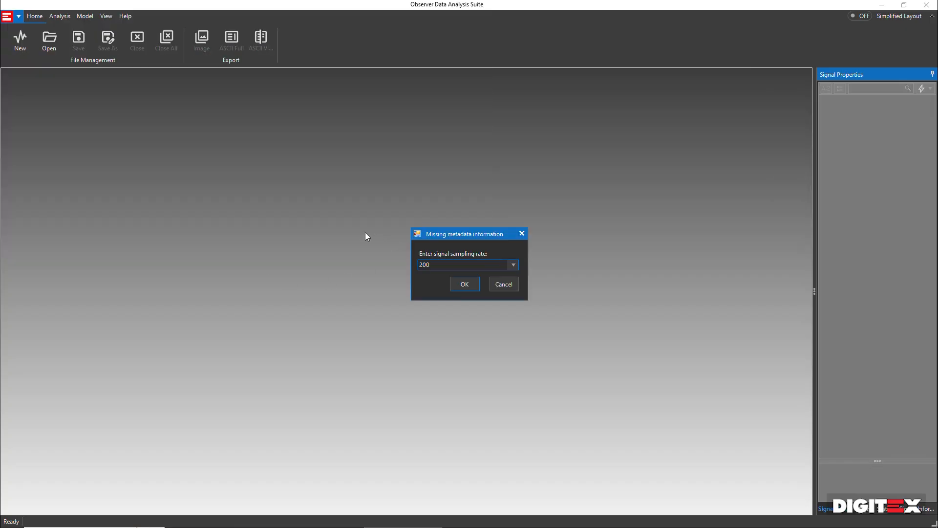
pyautogui.click(471, 263)
pyautogui.click(438, 300)
pyautogui.click(459, 283)
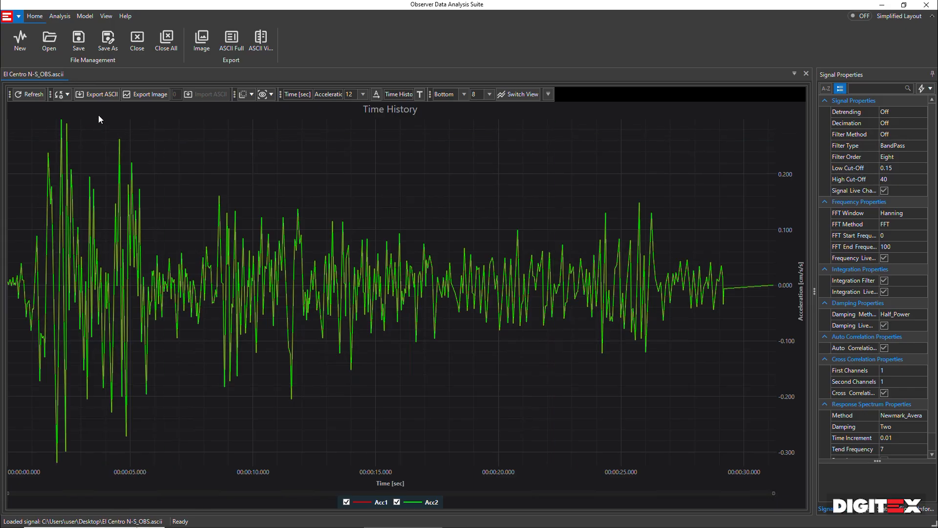
# Review the available options for the signal's detrending, decimation, filter method and filter type.
pyautogui.click(59, 16)
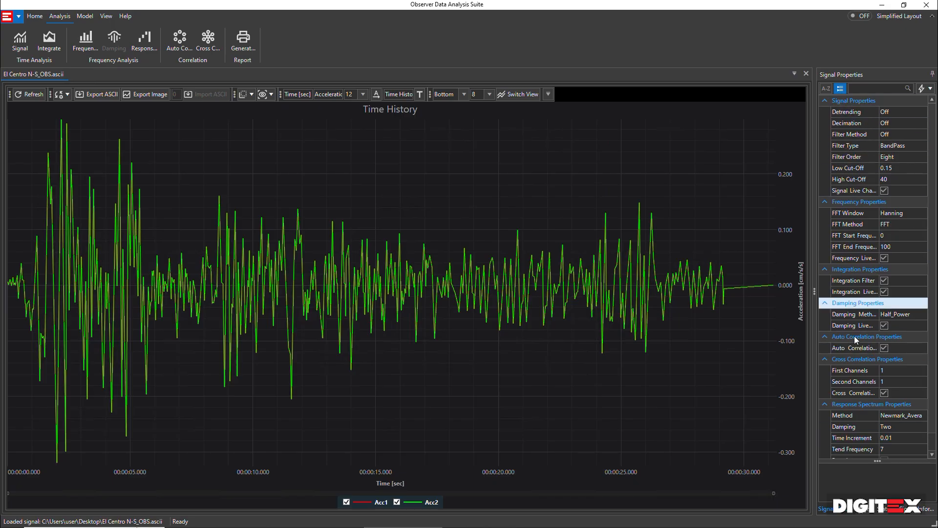
pyautogui.click(903, 114)
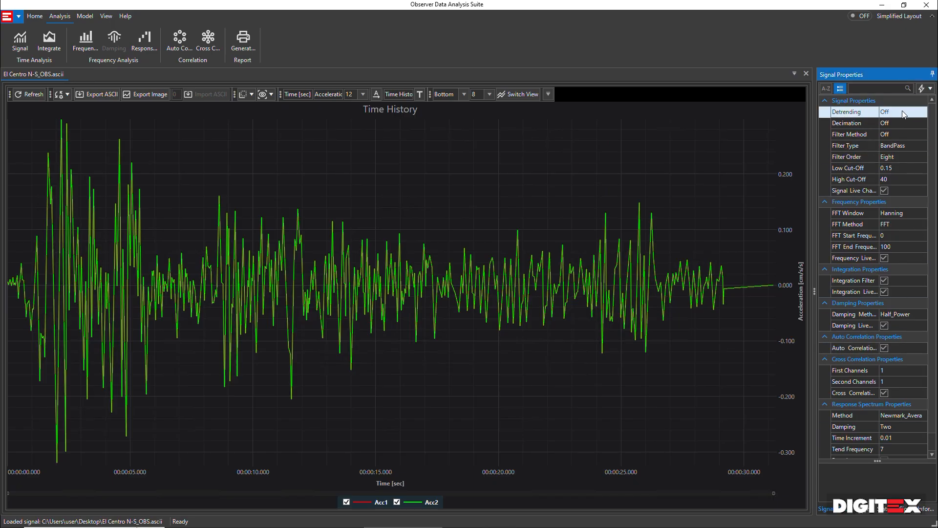
pyautogui.click(903, 113)
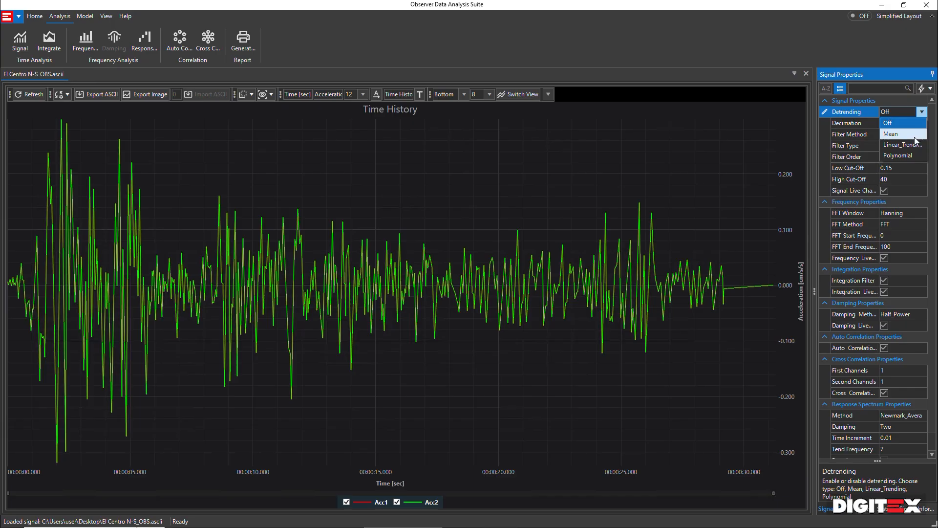
pyautogui.click(856, 126)
pyautogui.click(856, 126)
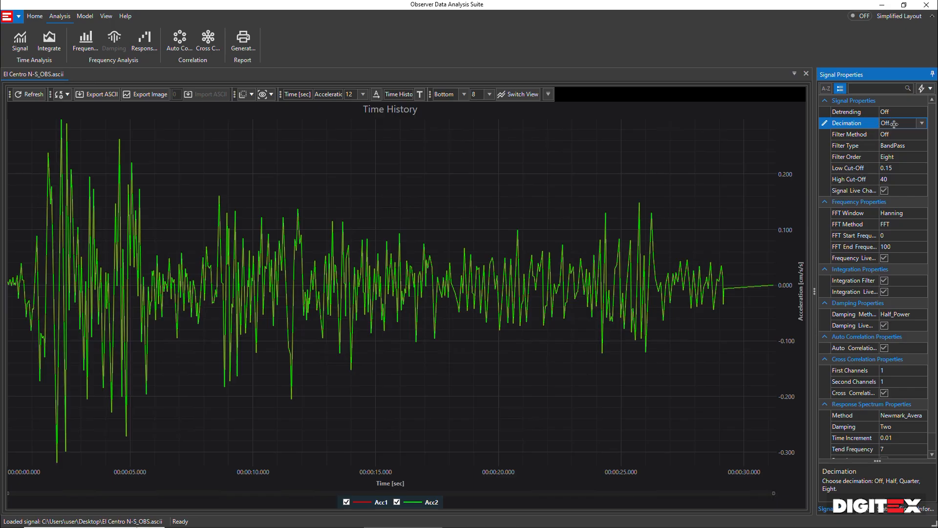
pyautogui.click(923, 123)
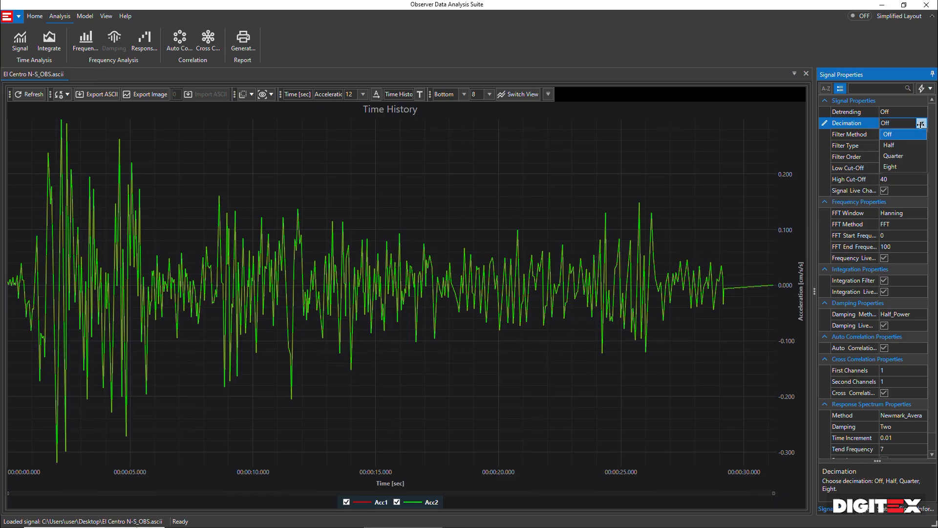
pyautogui.click(860, 127)
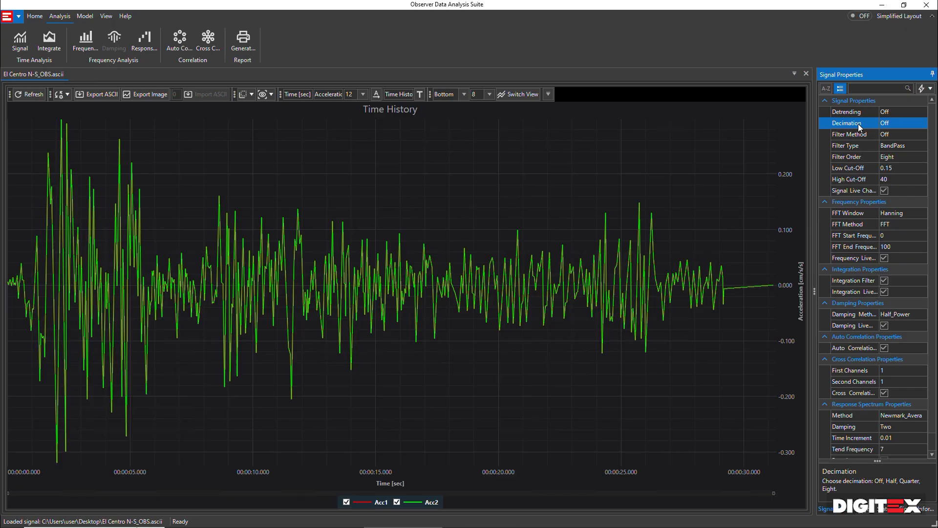
pyautogui.click(905, 136)
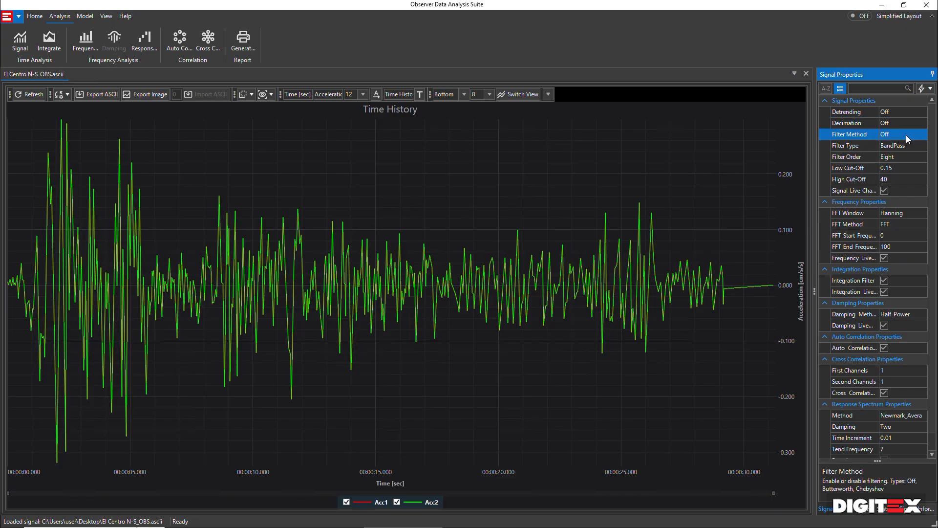
pyautogui.click(905, 137)
pyautogui.click(922, 135)
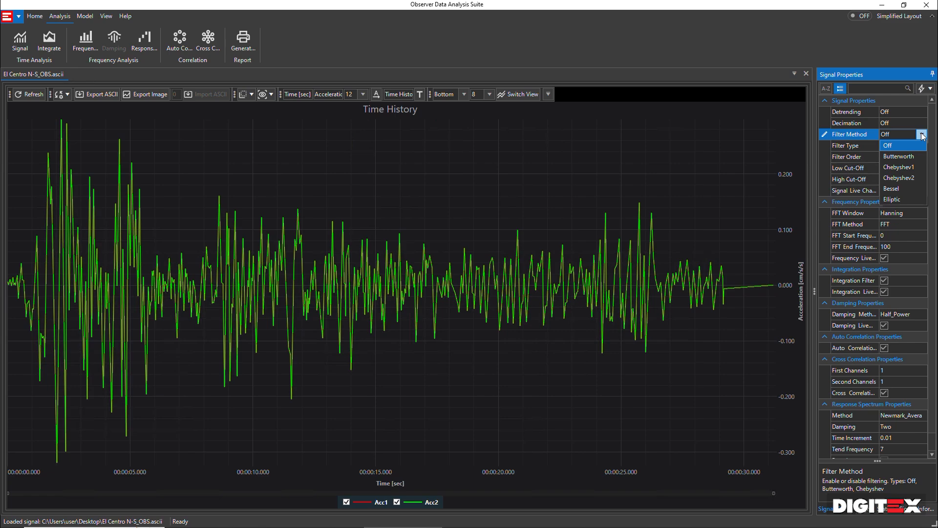
pyautogui.click(875, 146)
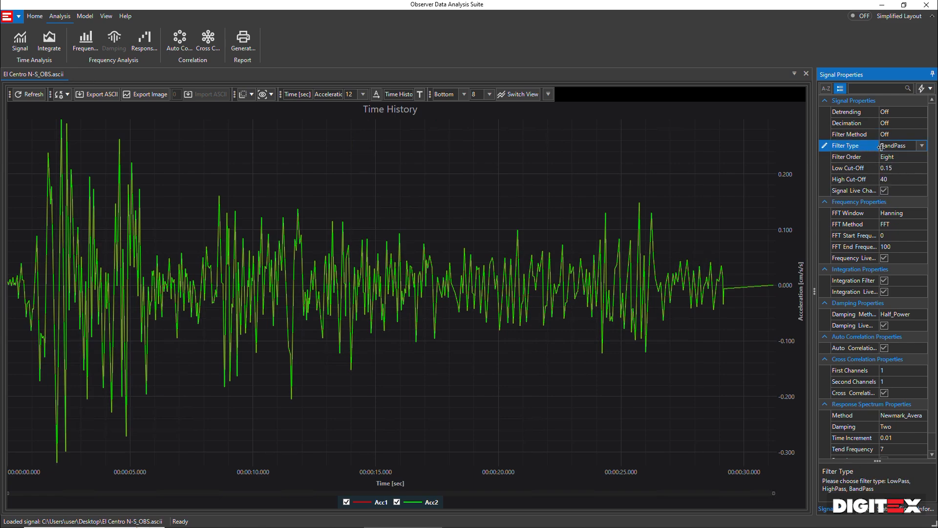
pyautogui.click(922, 146)
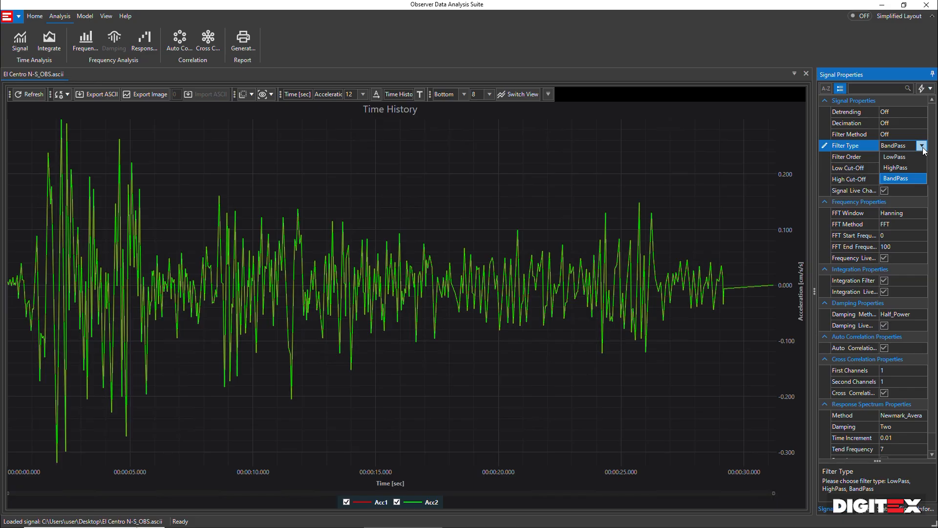
# Set the signal's high cut-off to 10 and its detrending to Mean.
pyautogui.click(864, 160)
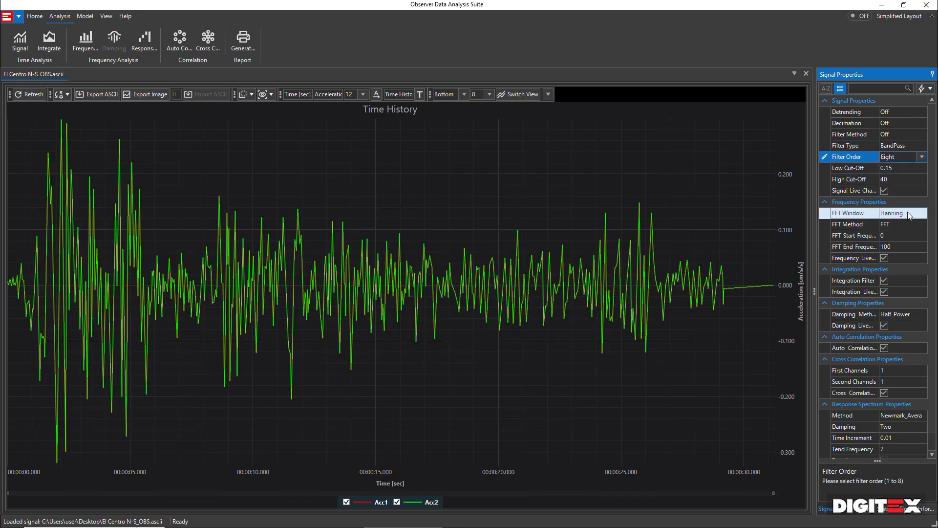
pyautogui.press('Down')
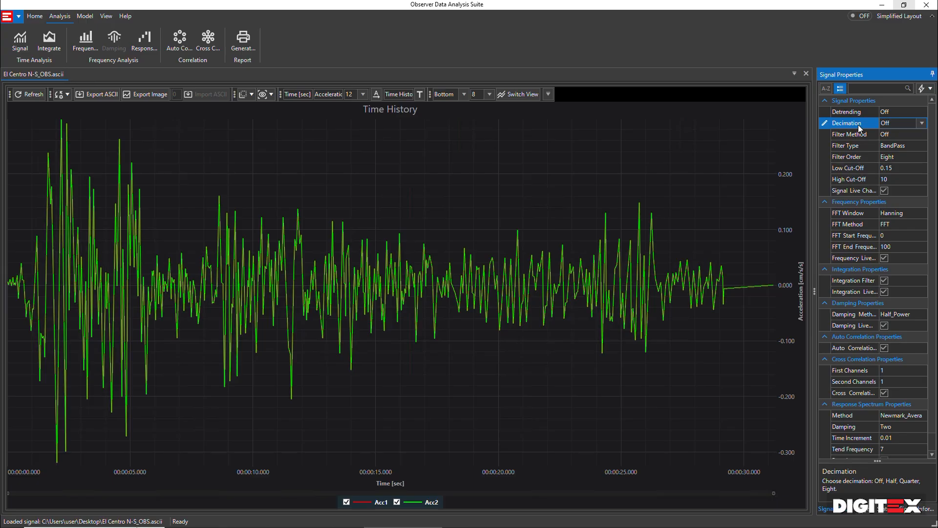
pyautogui.click(904, 112)
pyautogui.click(921, 112)
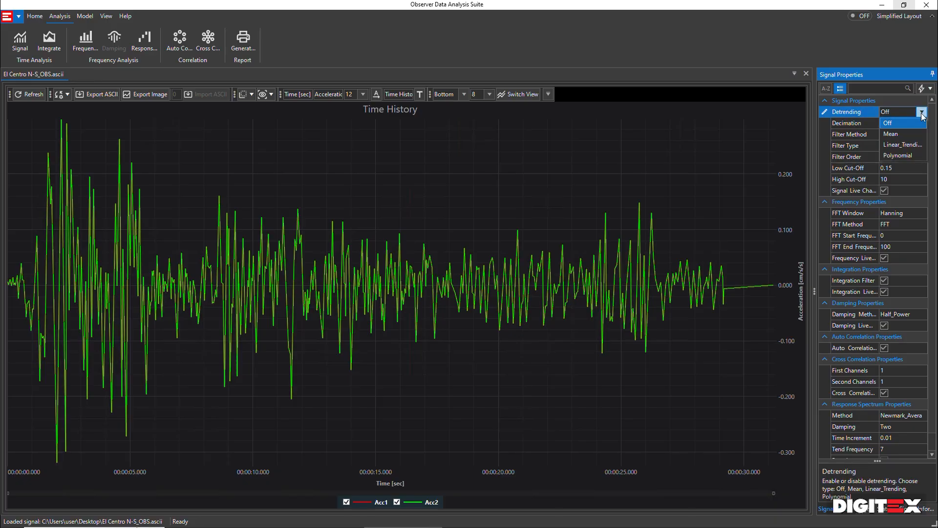
pyautogui.click(907, 135)
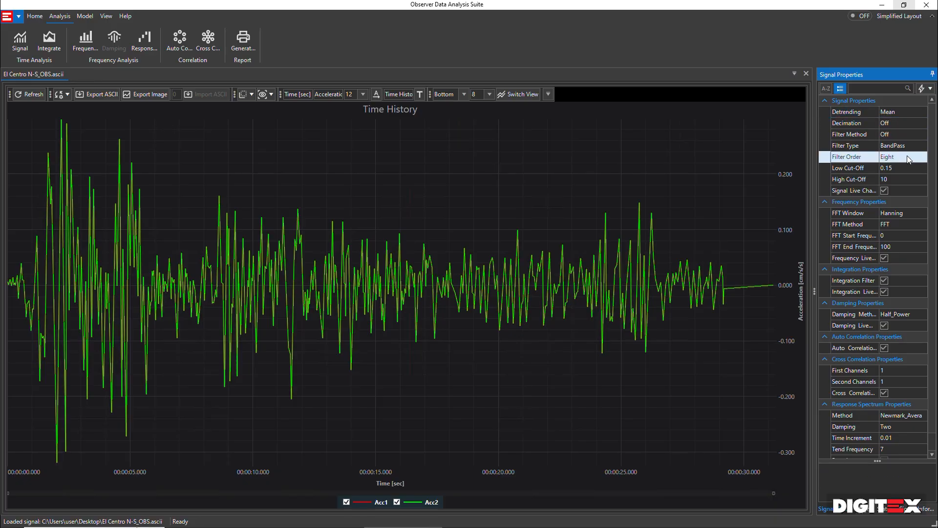
# Set the signal's filter method to Butterworth.
pyautogui.click(921, 135)
pyautogui.click(922, 135)
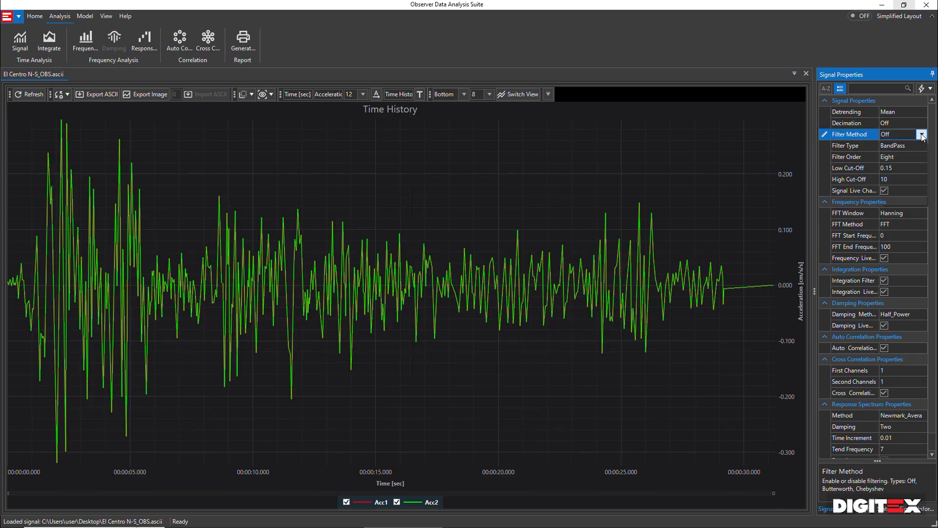
pyautogui.click(913, 156)
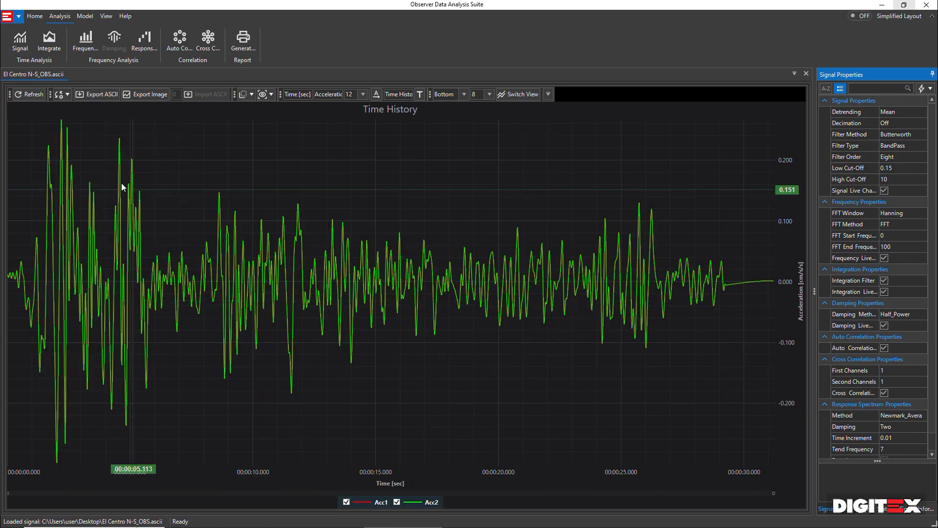
# Integrate the filtered acceleration signal to produce its velocity and displacement histories.
pyautogui.click(51, 47)
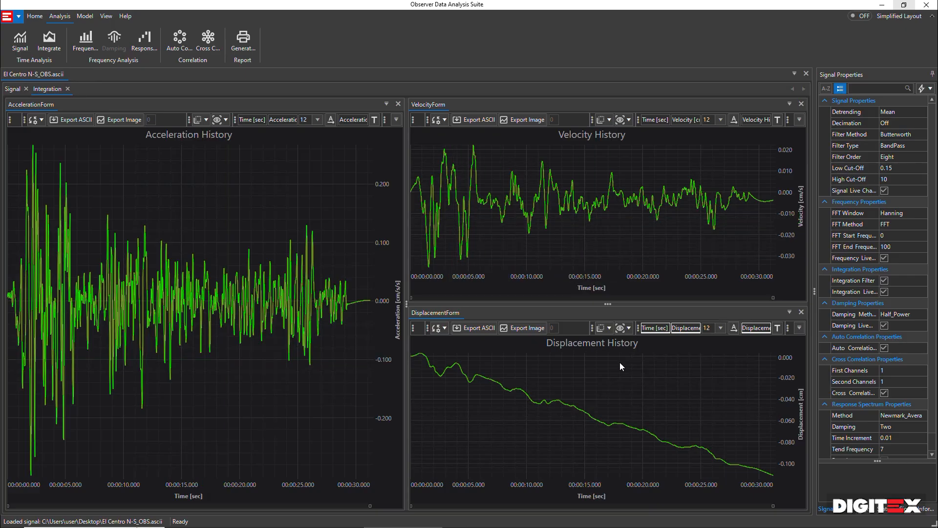
pyautogui.click(908, 232)
pyautogui.click(912, 212)
# Run the frequency analysis, check the FFT window options and set the FFT method to PSD.
pyautogui.click(85, 47)
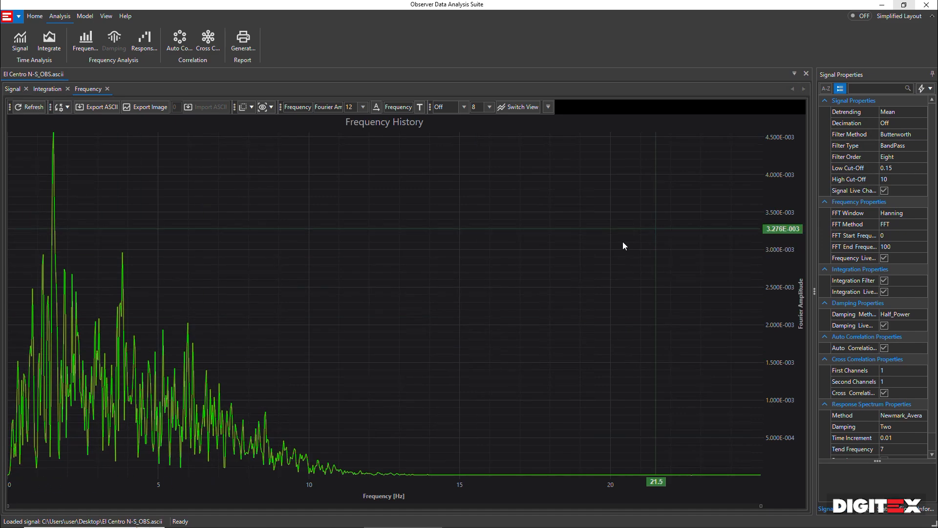
pyautogui.click(901, 215)
pyautogui.click(921, 214)
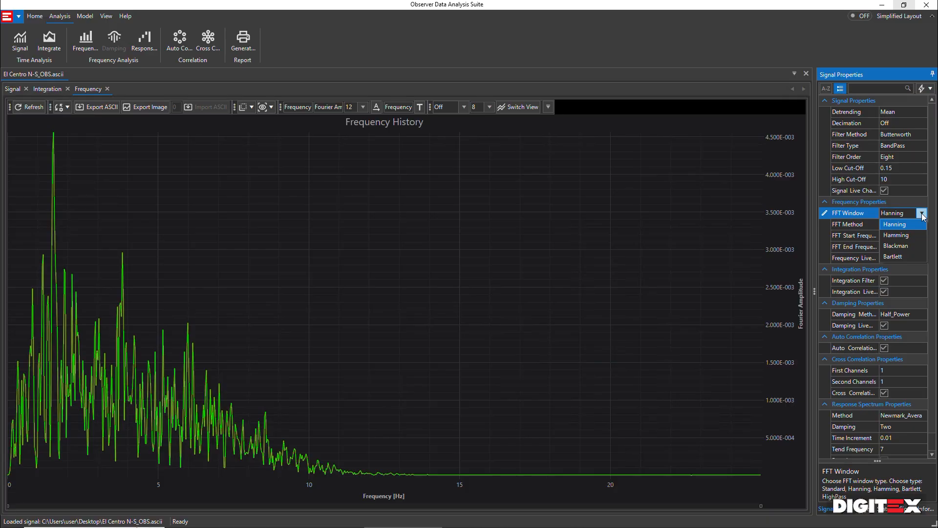
pyautogui.click(923, 203)
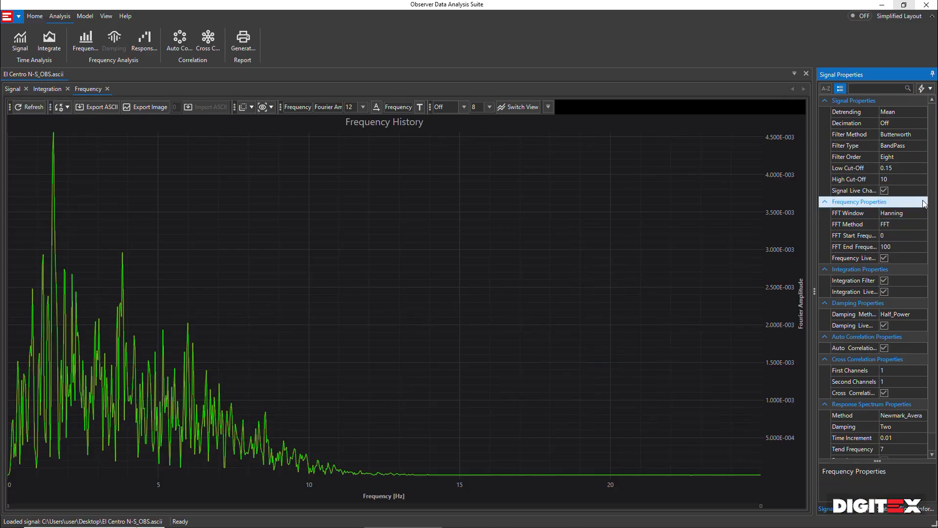
pyautogui.click(910, 226)
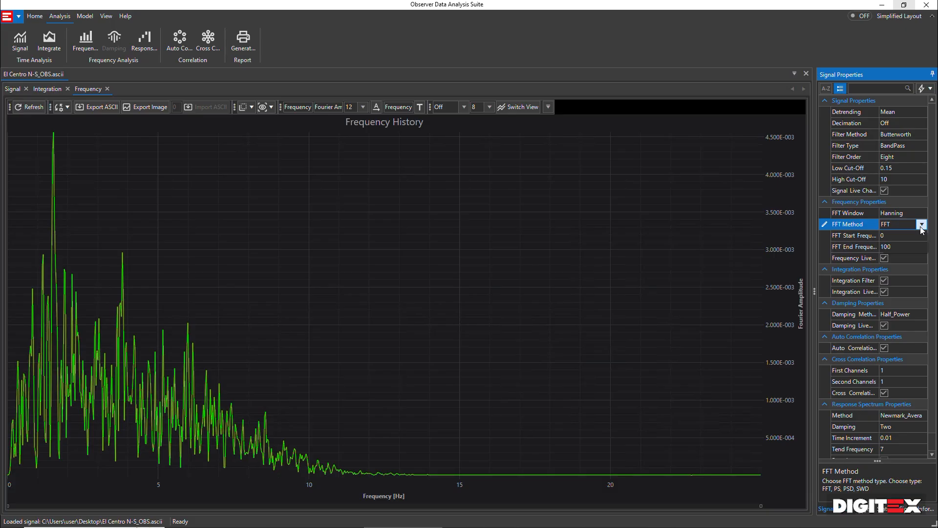
pyautogui.click(888, 248)
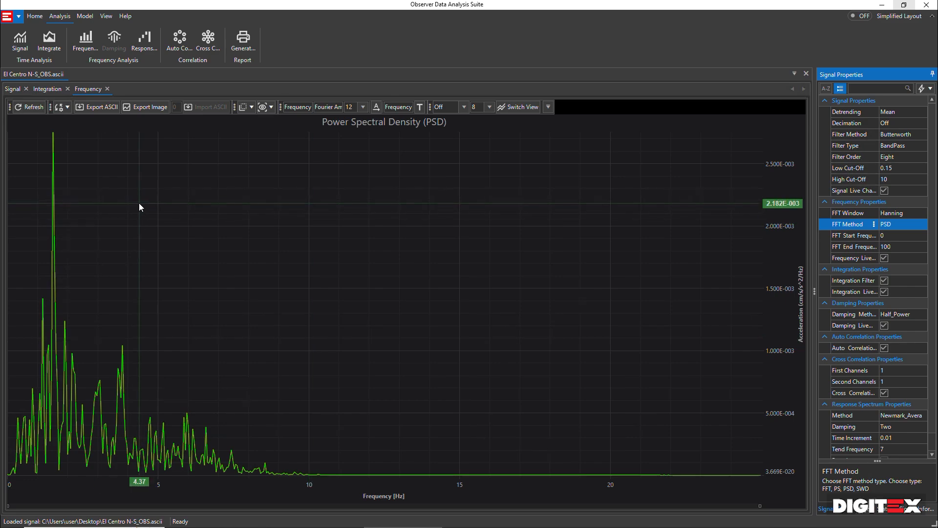
# Compute the response spectrum and the auto-correlation of the signal.
pyautogui.click(139, 46)
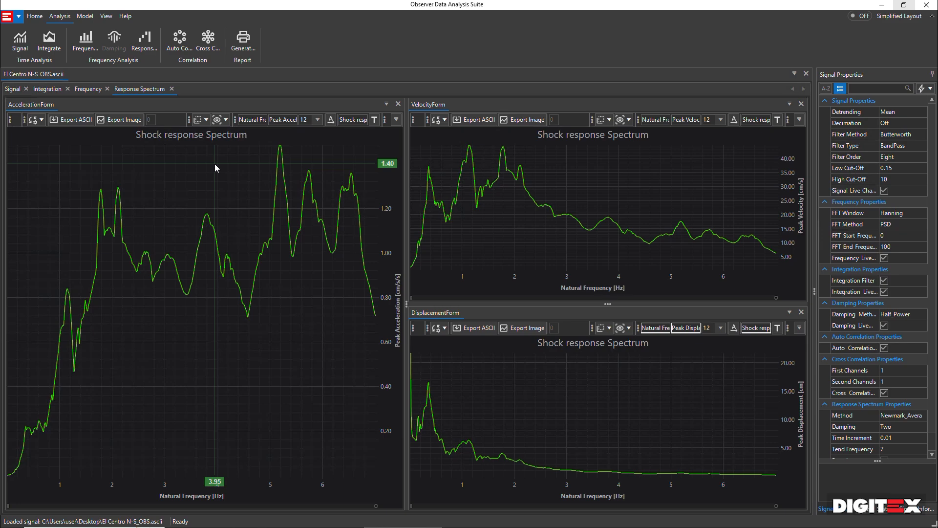
pyautogui.click(181, 45)
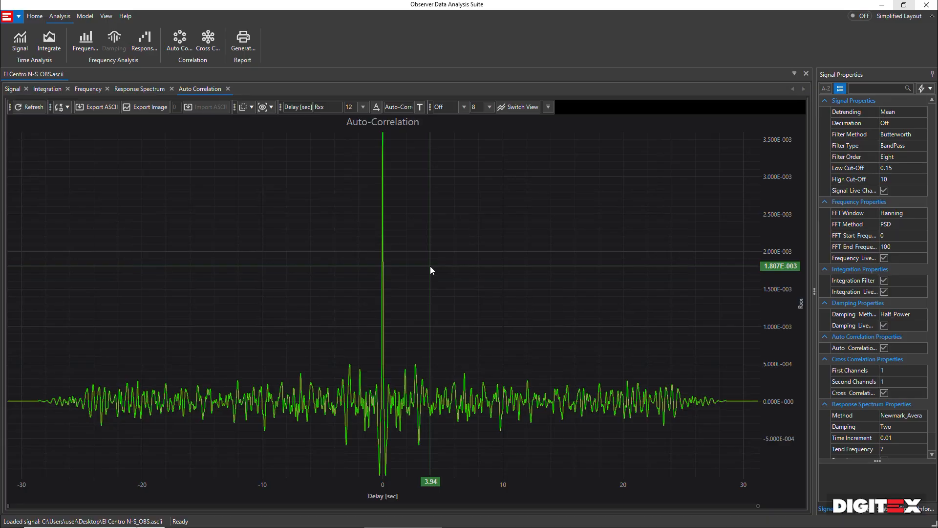
# Compute the cross-correlation and set its second channel to 2.
pyautogui.click(208, 41)
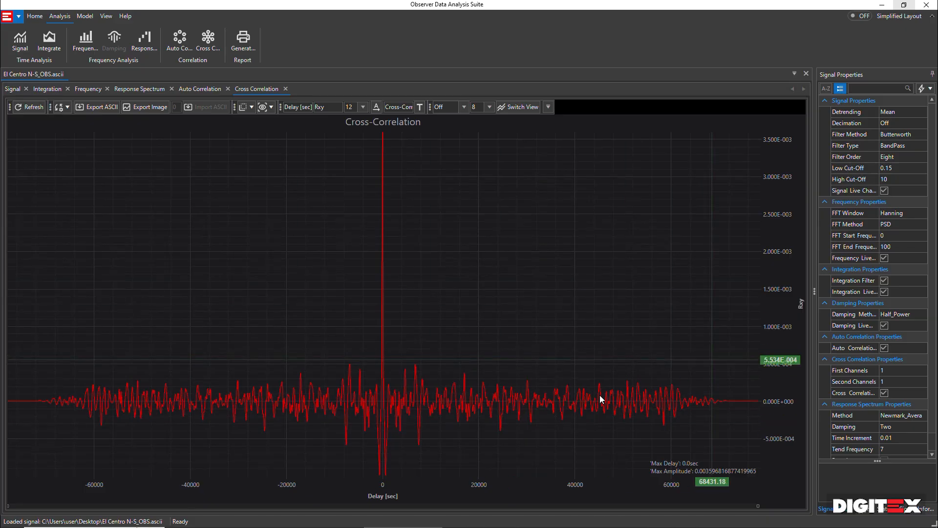
pyautogui.click(883, 374)
pyautogui.click(896, 377)
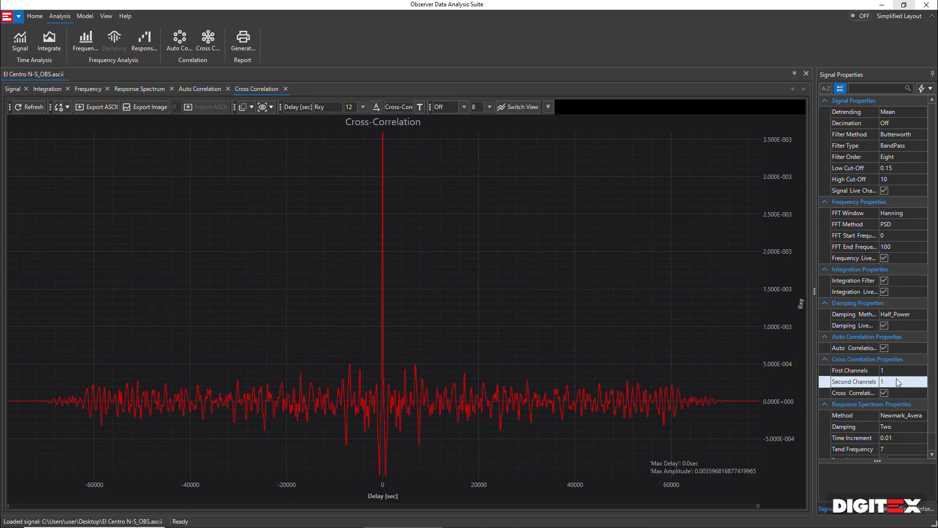
pyautogui.click(901, 386)
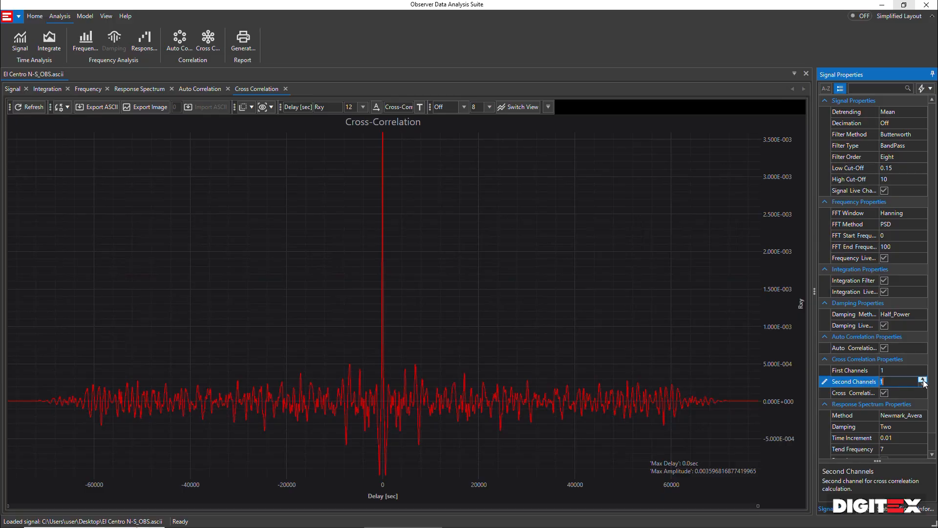
pyautogui.click(923, 381)
pyautogui.click(513, 353)
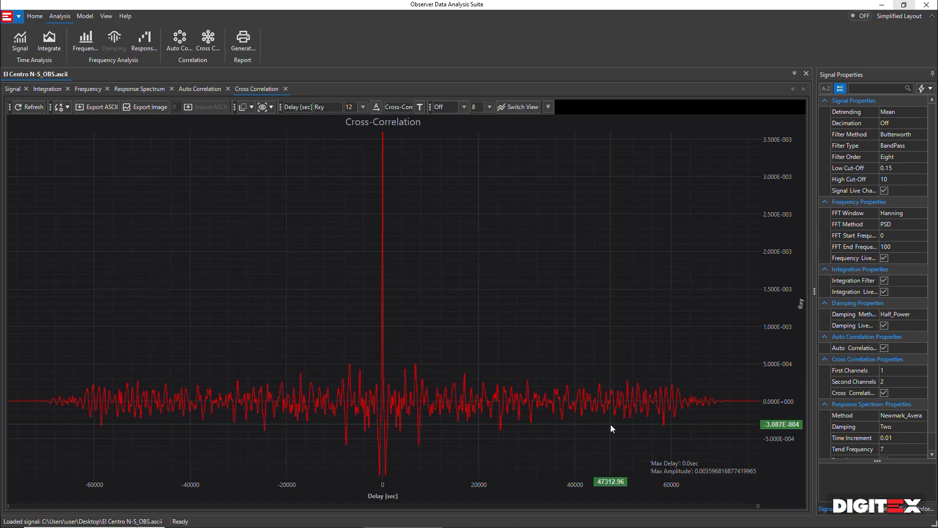
# Return to the response spectrum results and check which calculation methods are available for them.
pyautogui.click(882, 421)
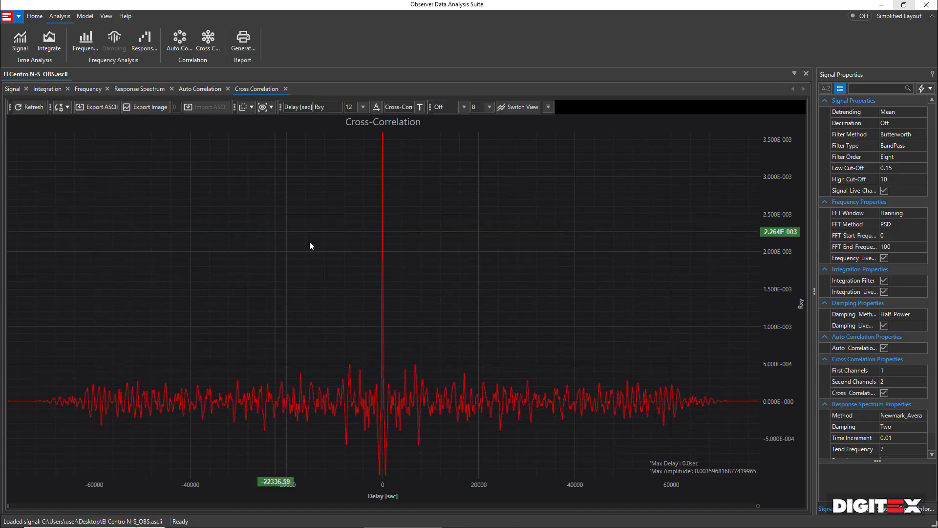
pyautogui.click(129, 89)
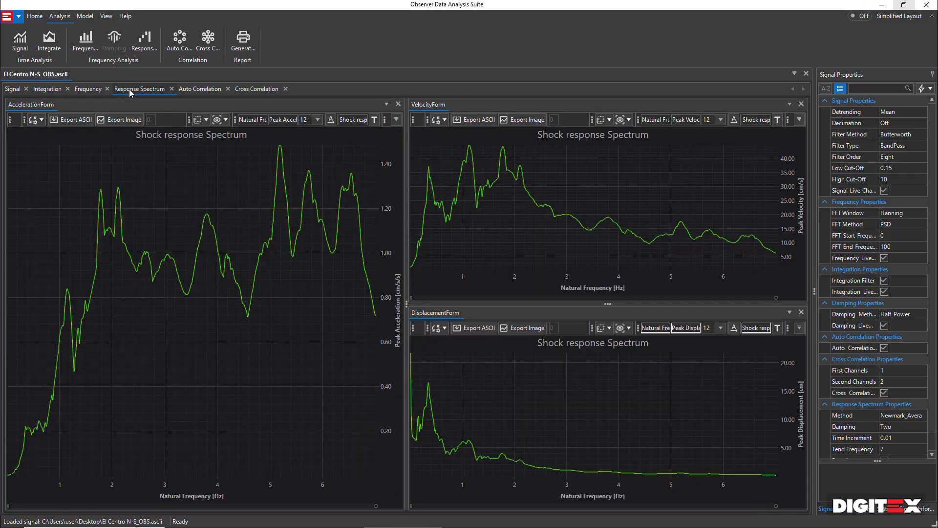
pyautogui.click(910, 417)
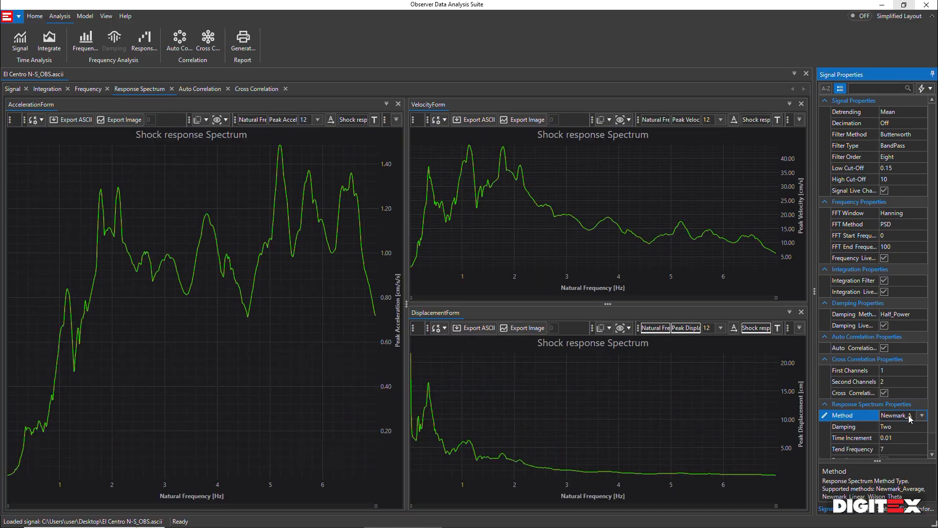
pyautogui.click(921, 416)
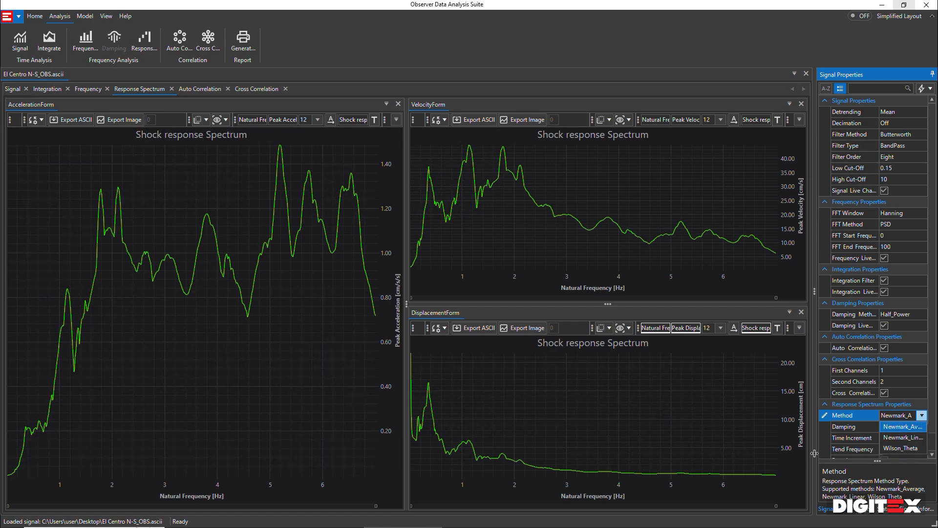
pyautogui.click(713, 432)
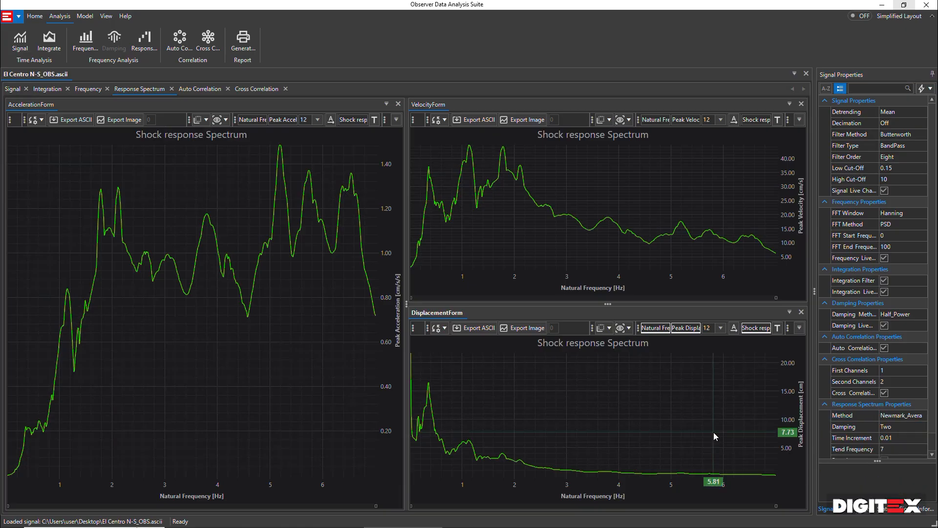
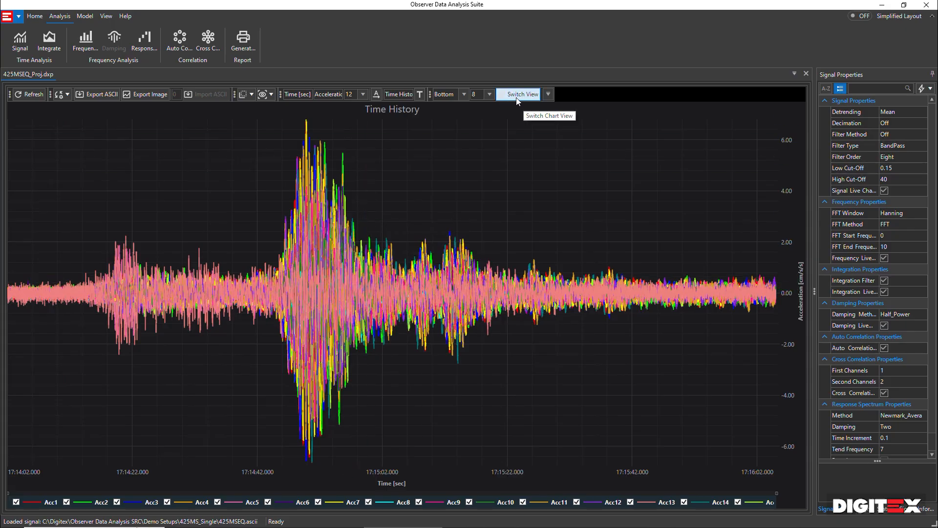
# Set the time history chart's legend size to 20 and switch the view to a separate plot per channel.
pyautogui.click(490, 94)
pyautogui.moveTo(490, 120); pyautogui.dragTo(491, 146)
pyautogui.click(483, 150)
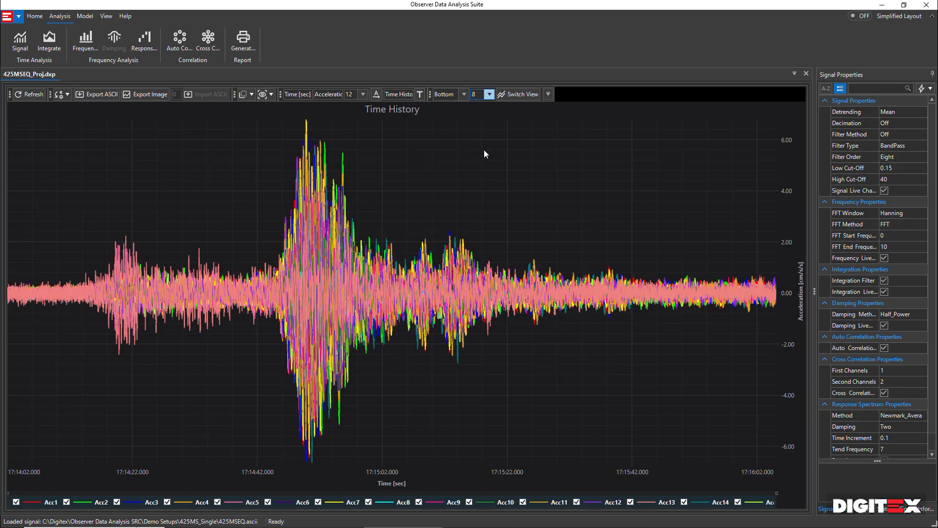
pyautogui.click(521, 95)
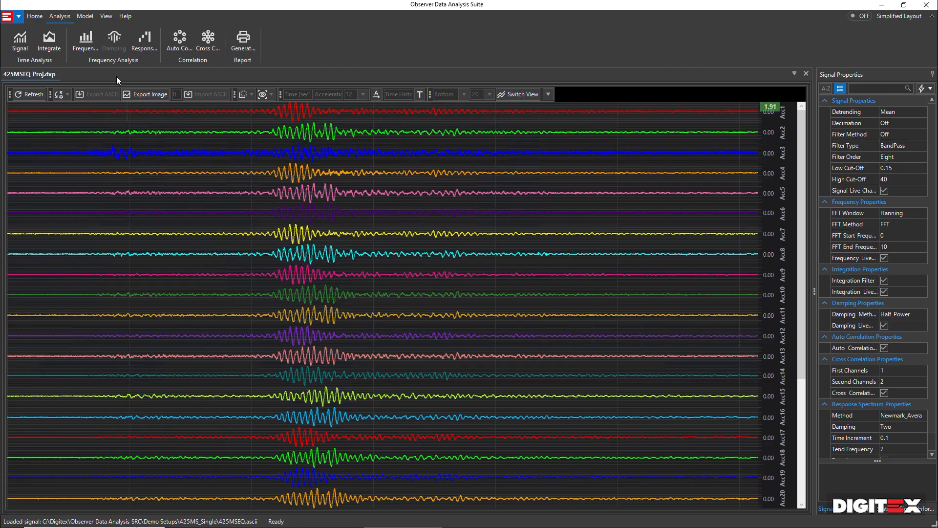
# Initialize the Operational Modal Analysis for the project and check the measurement channels under 425MSEQ.ascii.
pyautogui.click(85, 18)
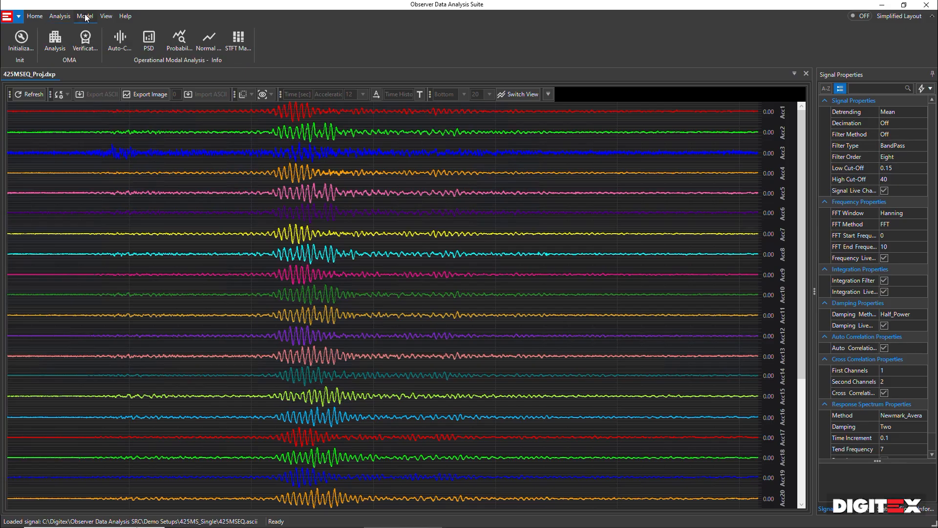
pyautogui.click(19, 45)
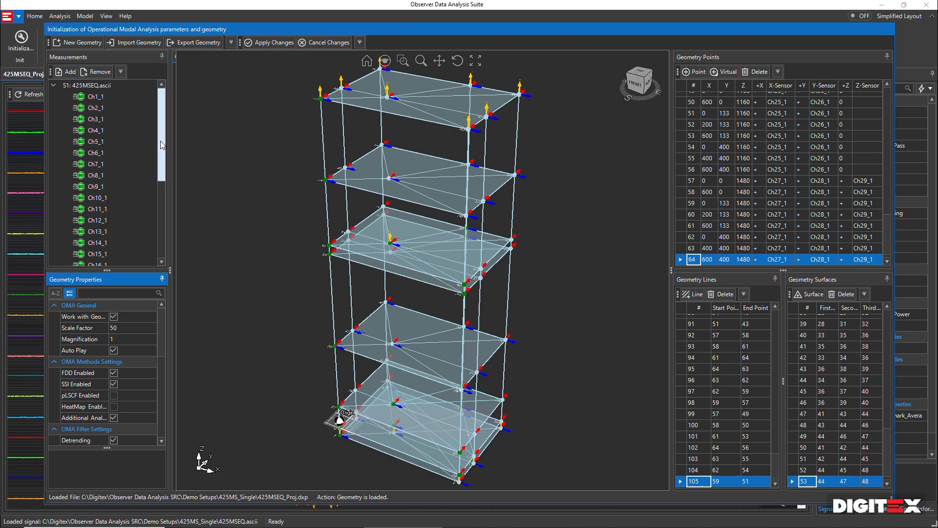
pyautogui.click(161, 123)
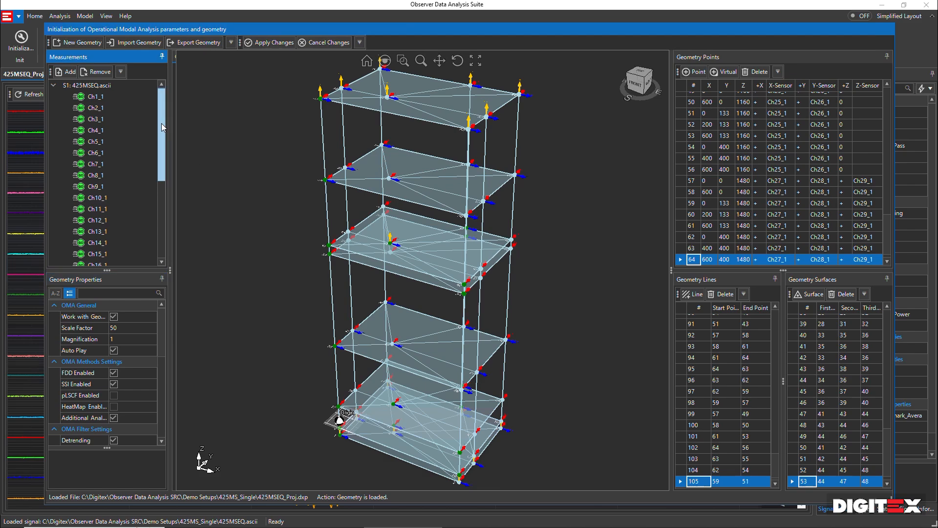
pyautogui.click(53, 86)
pyautogui.click(53, 86)
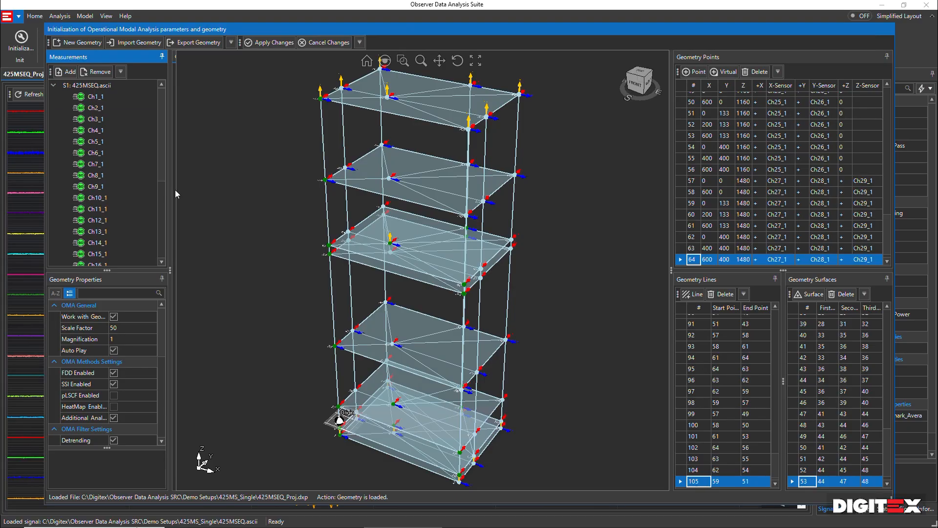
# Review the OMA general, method, filter and analysis settings in the geometry properties.
pyautogui.moveTo(163, 96); pyautogui.dragTo(230, 163)
pyautogui.moveTo(163, 326); pyautogui.dragTo(163, 334)
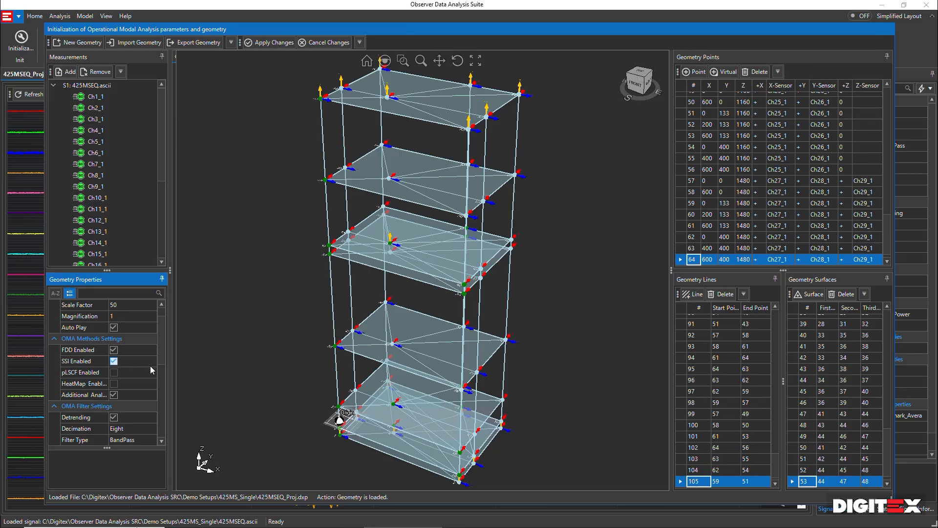
pyautogui.moveTo(163, 343)
pyautogui.mouseDown()
pyautogui.moveTo(162, 373)
pyautogui.moveTo(161, 361)
pyautogui.mouseUp()
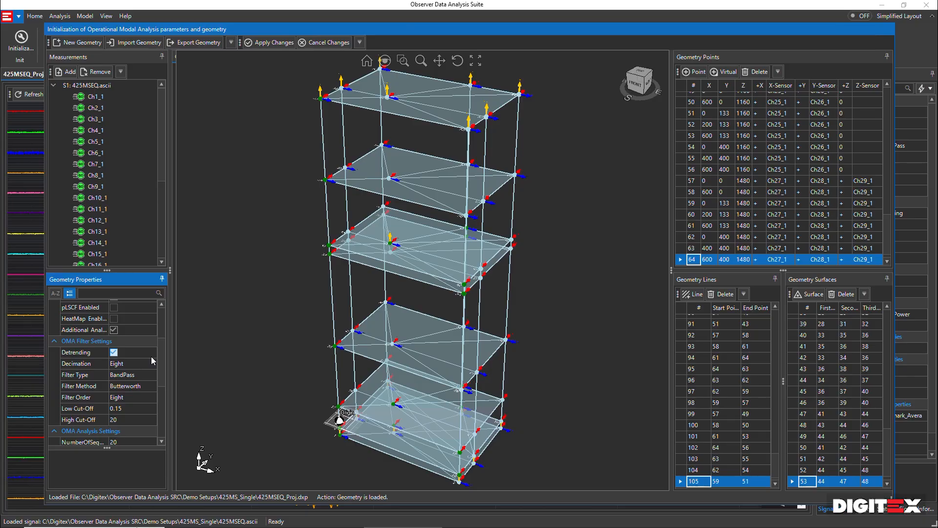
pyautogui.moveTo(163, 352)
pyautogui.mouseDown()
pyautogui.moveTo(165, 376)
pyautogui.moveTo(166, 360)
pyautogui.mouseUp()
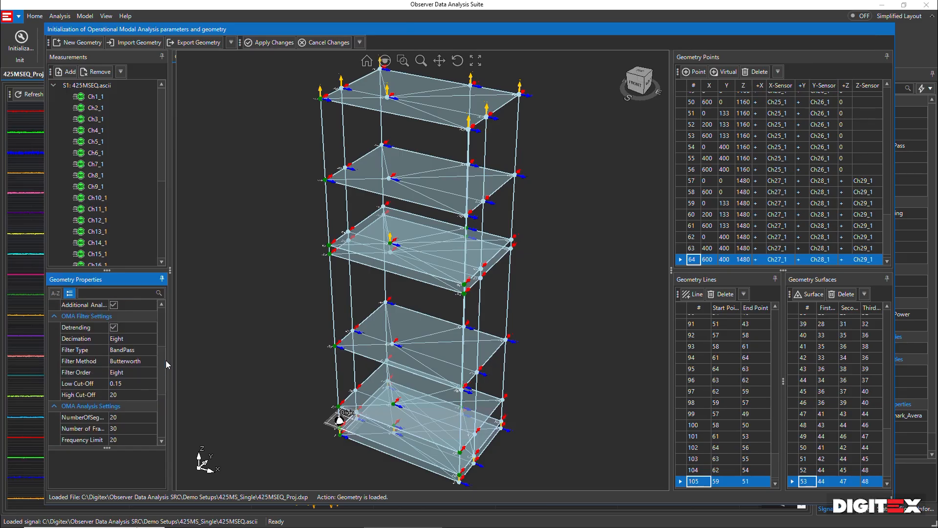
pyautogui.scroll(-1, 166, 360)
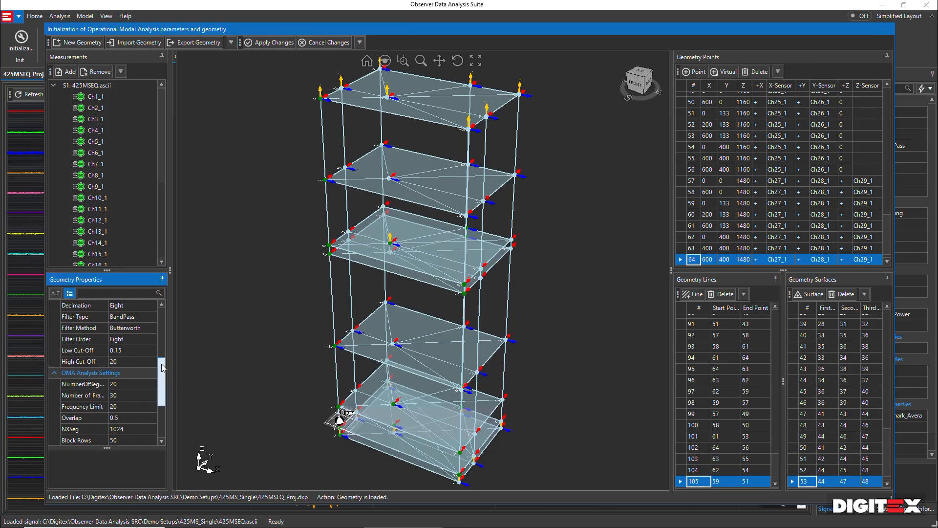
pyautogui.scroll(-1, 160, 374)
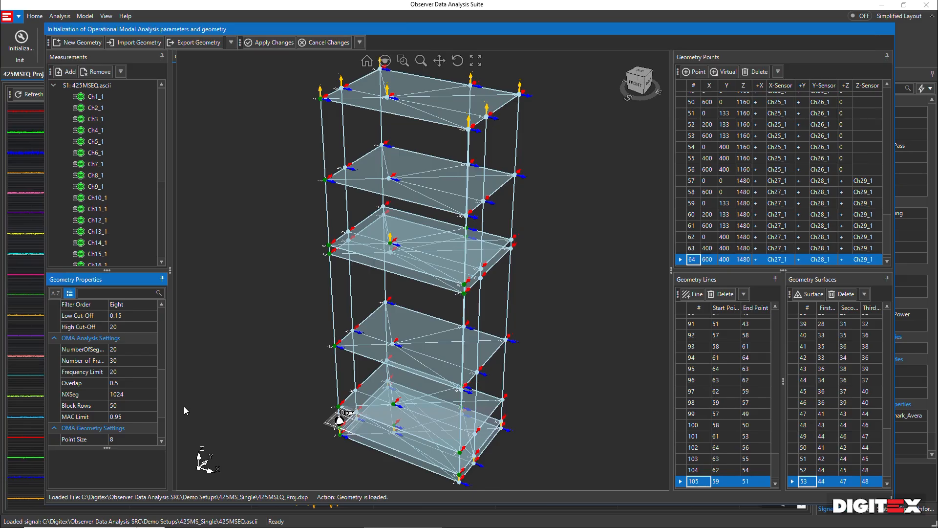
pyautogui.moveTo(160, 392); pyautogui.dragTo(156, 320)
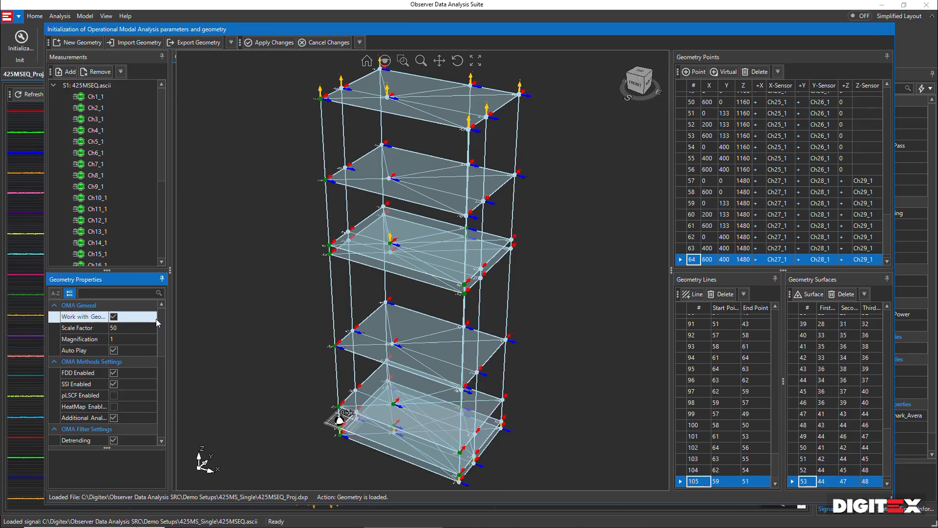
# Apply the OMA initialization, run the modal analysis and set its method to EFDD.
pyautogui.click(263, 45)
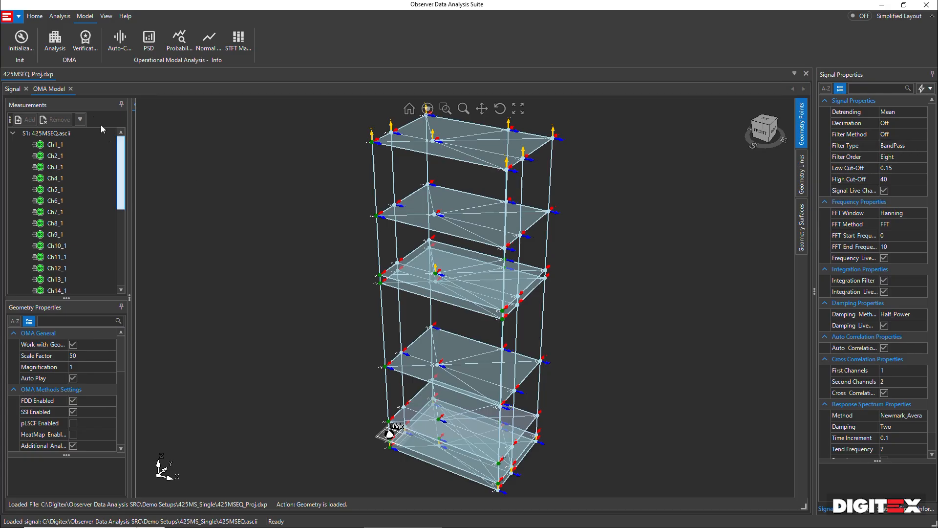
pyautogui.click(54, 46)
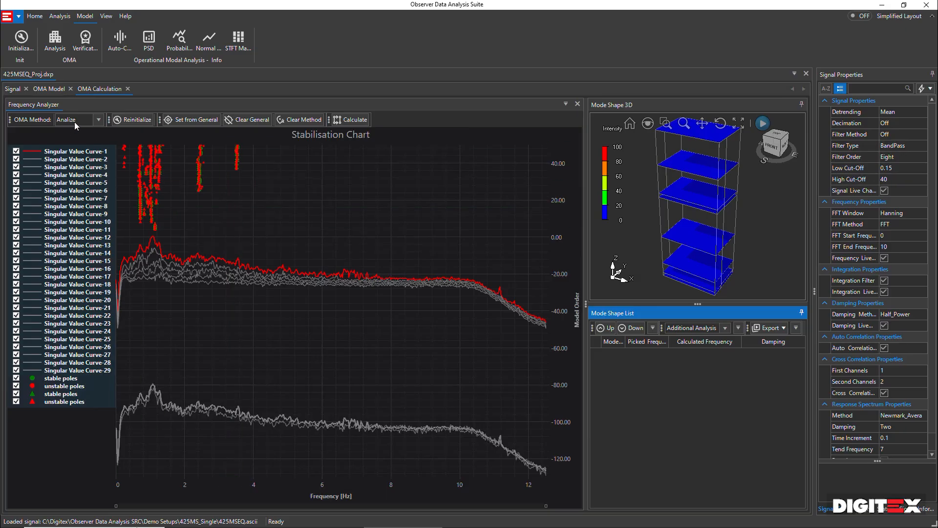
pyautogui.click(98, 121)
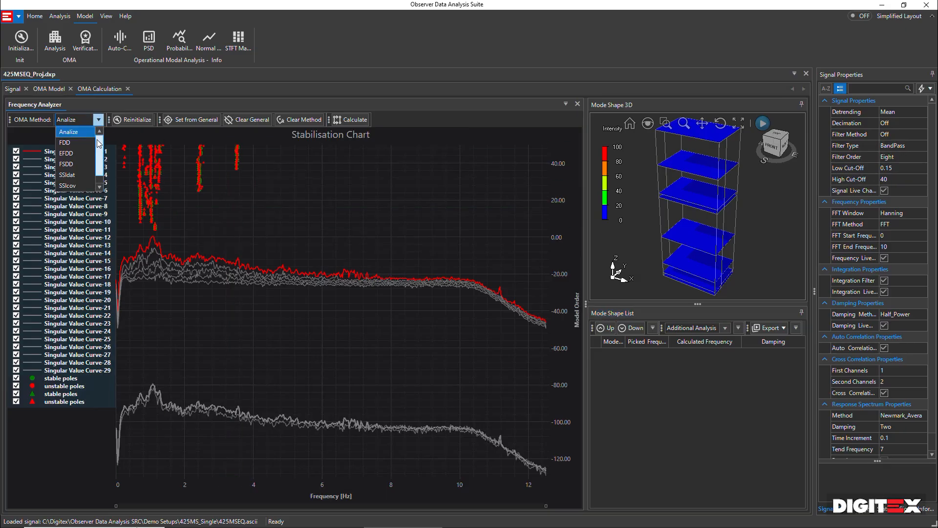
pyautogui.scroll(-1, 100, 156)
pyautogui.moveTo(101, 154); pyautogui.dragTo(101, 145)
pyautogui.click(76, 153)
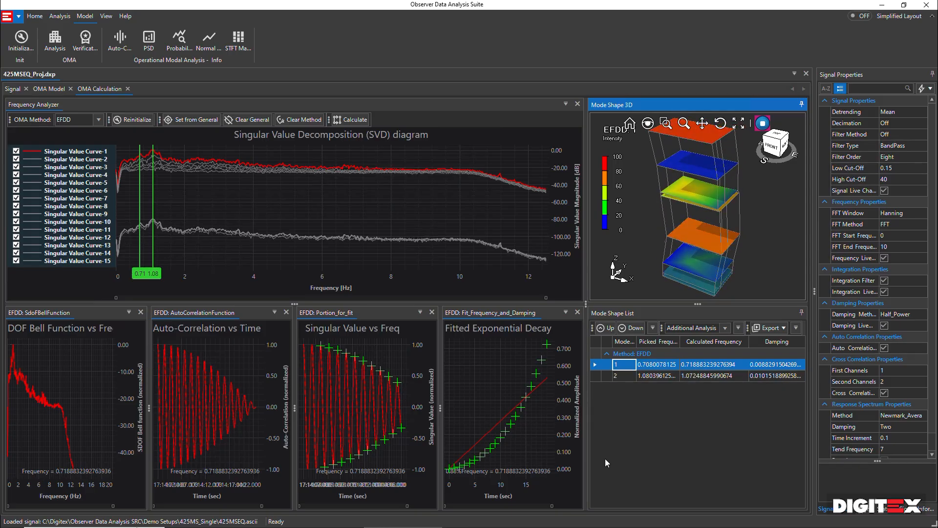
# Compare the animated 3D shapes and fit plots of EFDD modes 1 and 2.
pyautogui.click(597, 376)
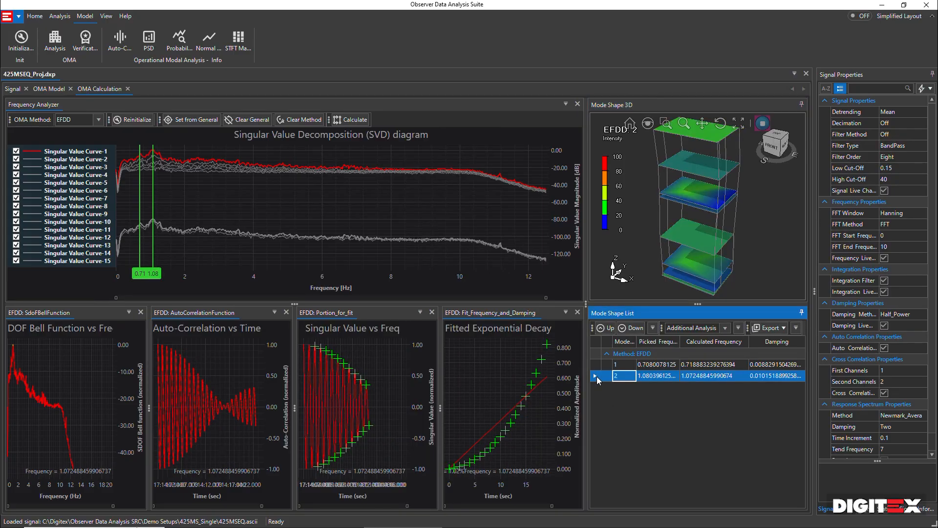
pyautogui.click(596, 365)
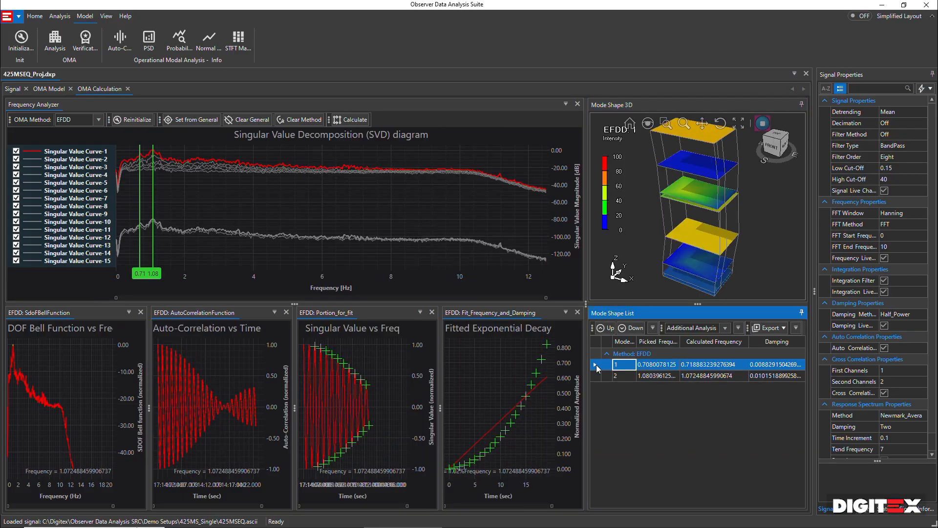
pyautogui.click(595, 377)
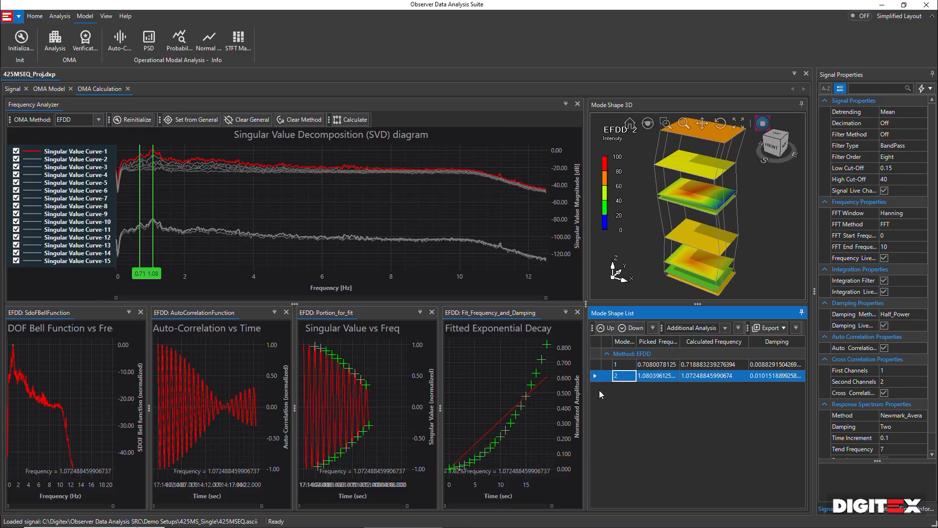
pyautogui.click(596, 364)
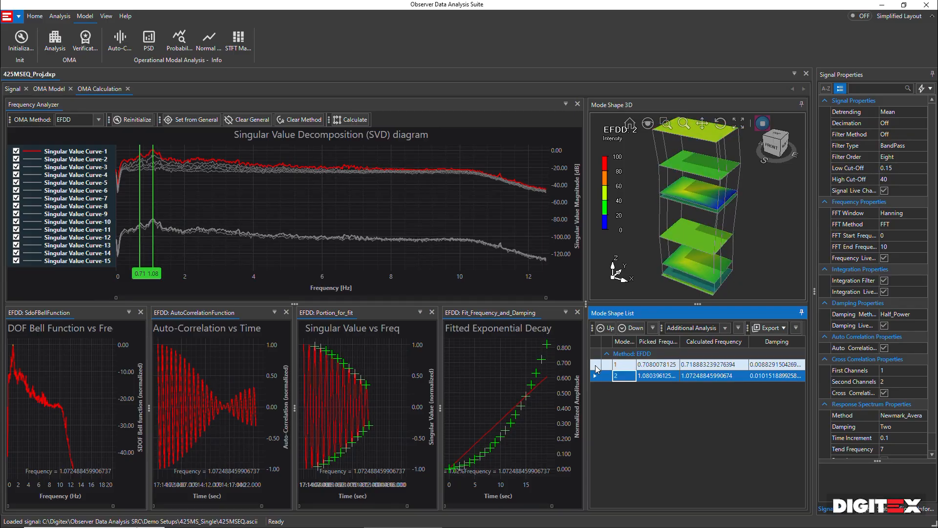
pyautogui.click(595, 377)
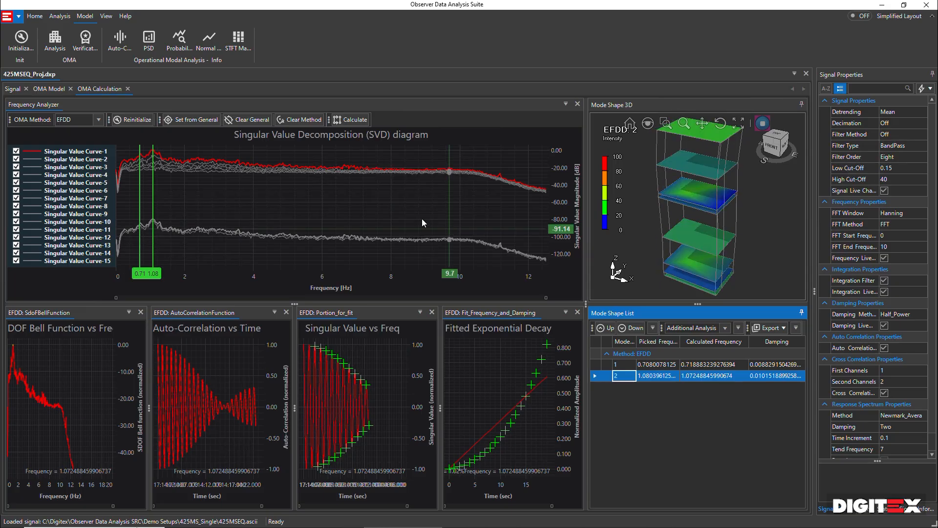
# Calculate the FDD modes at the peaks picked near 0.24, 0.73 and 1.07 Hz and view mode shapes 2 and 3.
pyautogui.click(82, 119)
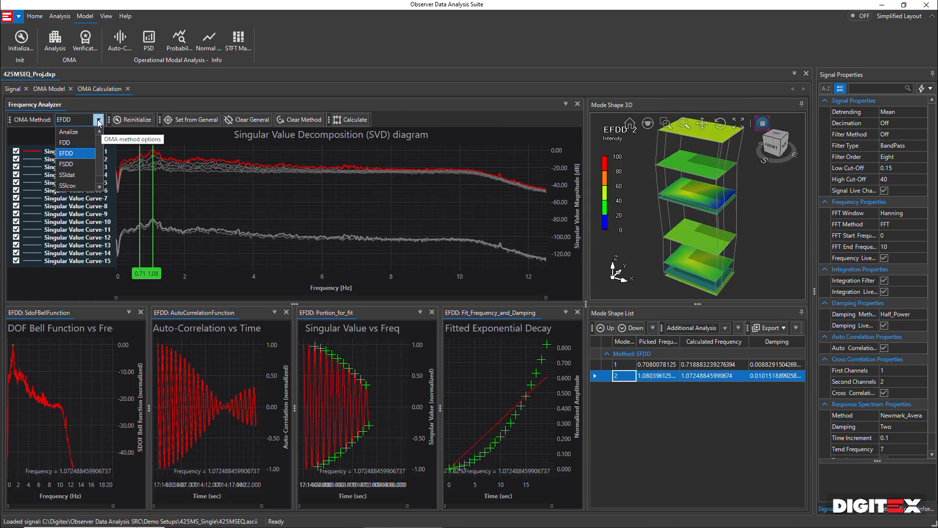
pyautogui.click(85, 144)
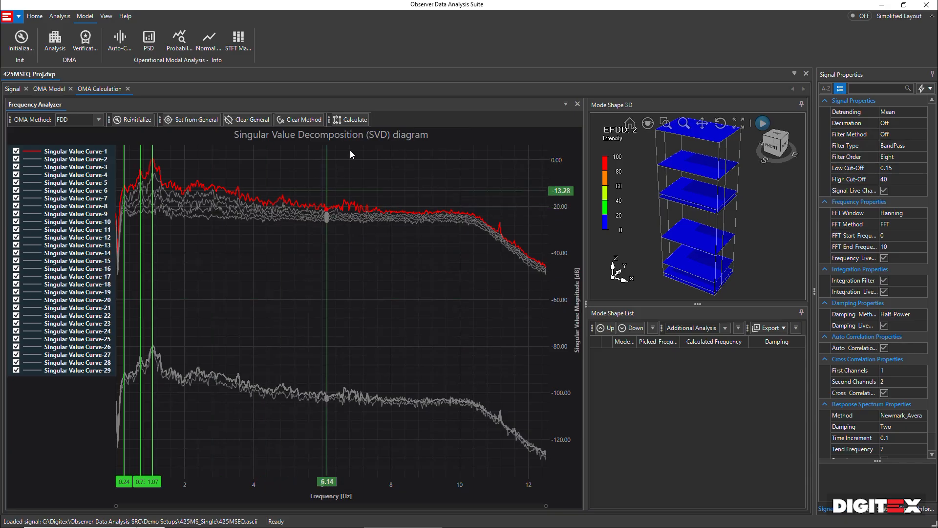
pyautogui.click(359, 120)
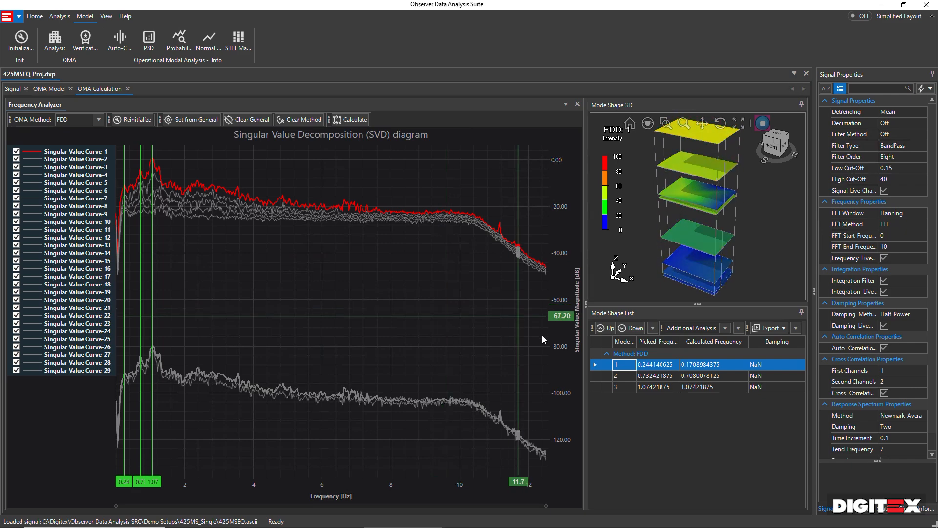
pyautogui.click(594, 376)
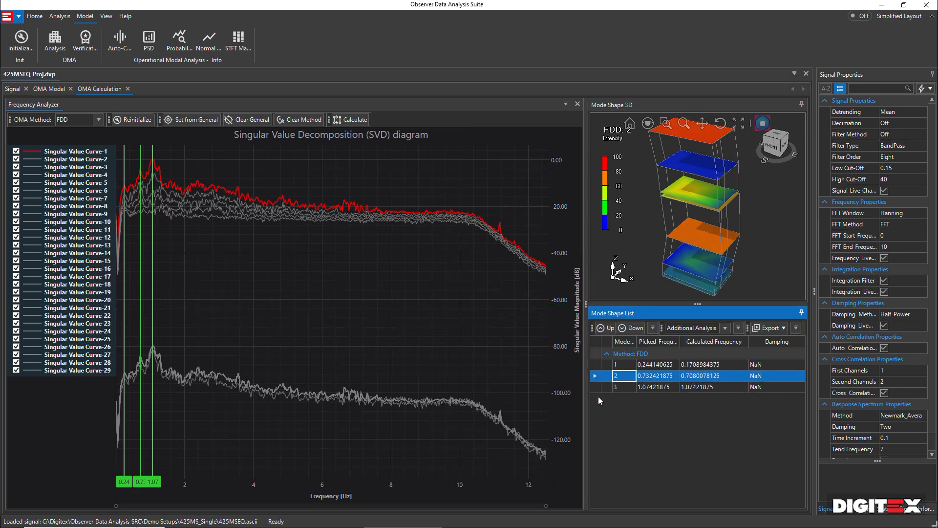
pyautogui.click(596, 385)
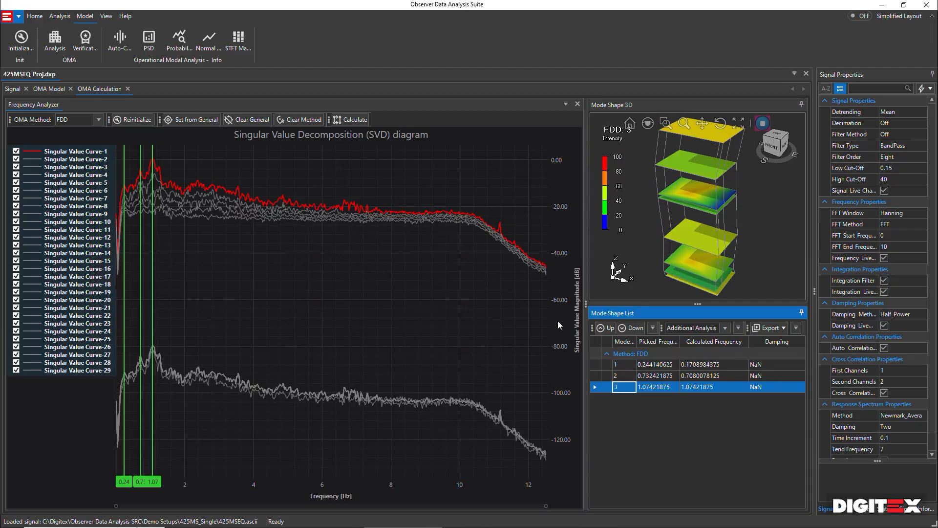
# Set the OMA method to SSIdat.
pyautogui.click(97, 120)
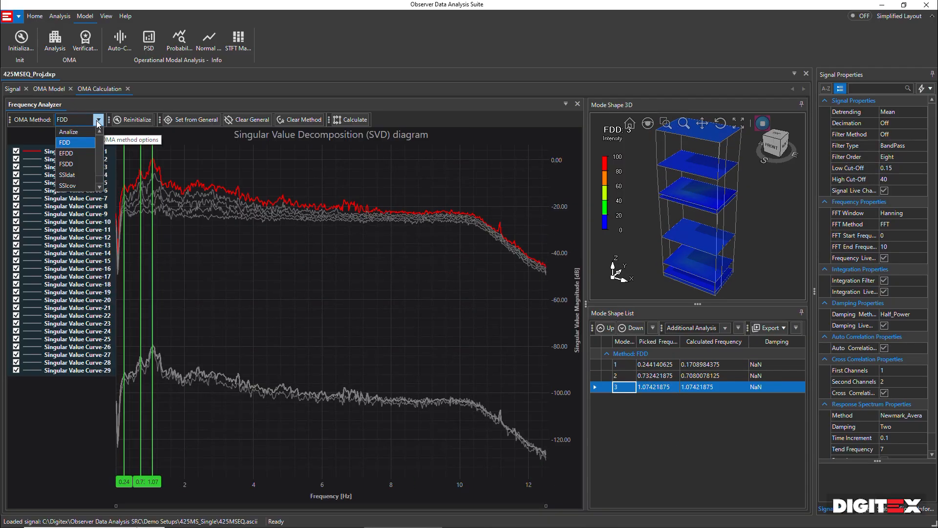
pyautogui.scroll(-1, 101, 149)
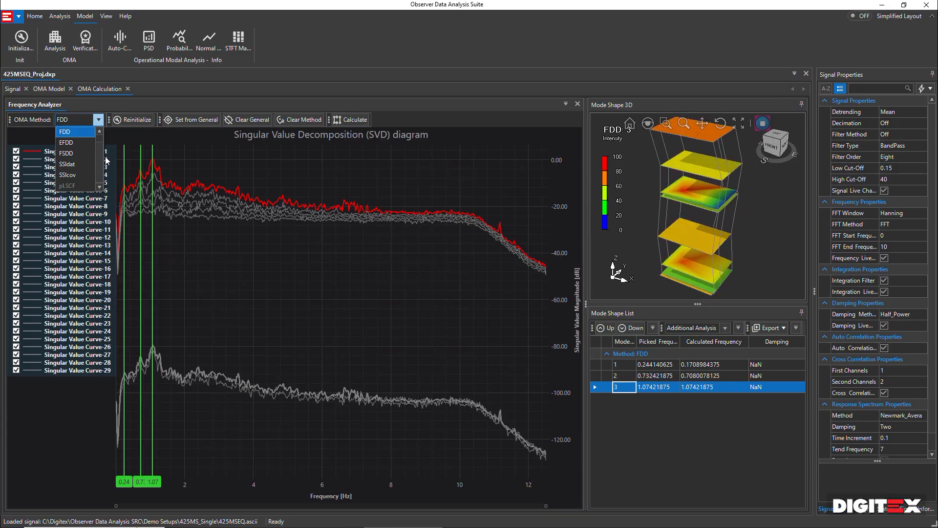
pyautogui.click(67, 165)
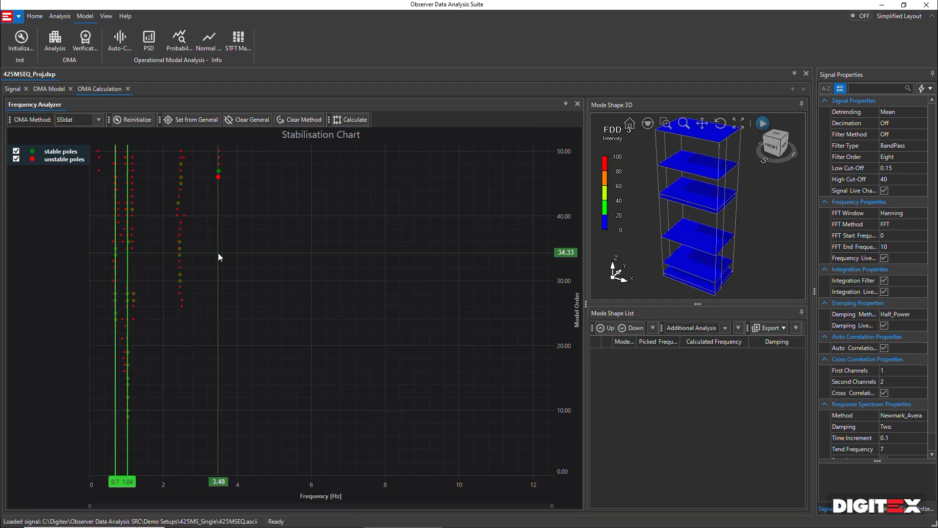
# Calculate the SSIdat modes at the poles picked near 0.70 and 1.04 Hz and view mode shapes 2 and 1.
pyautogui.click(175, 339)
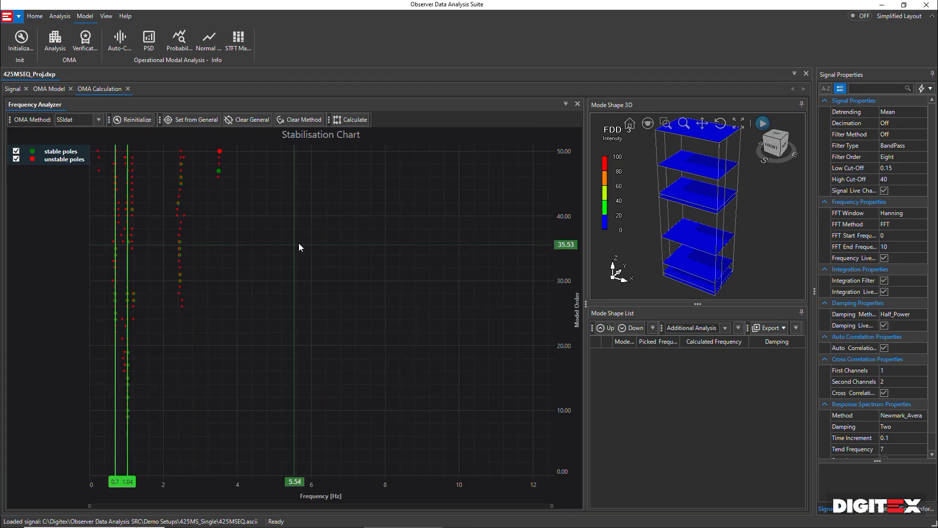
pyautogui.click(350, 120)
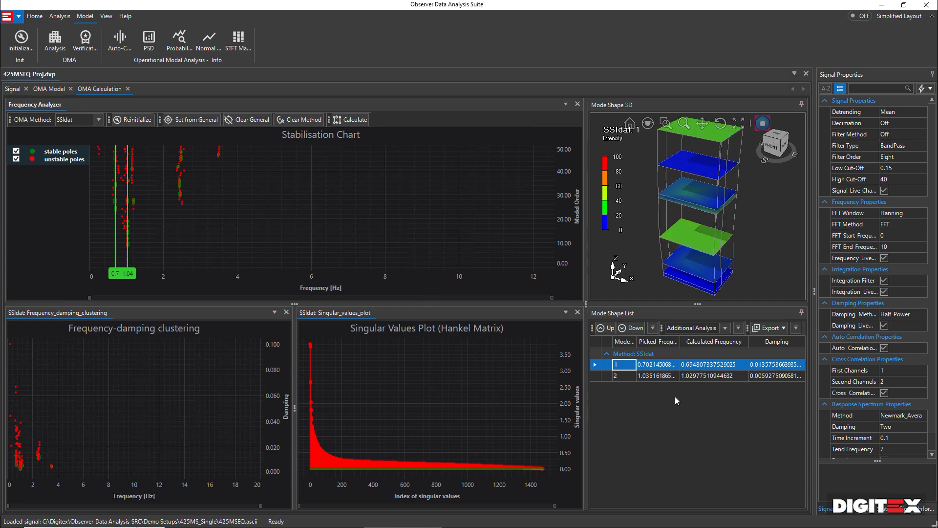
pyautogui.click(595, 376)
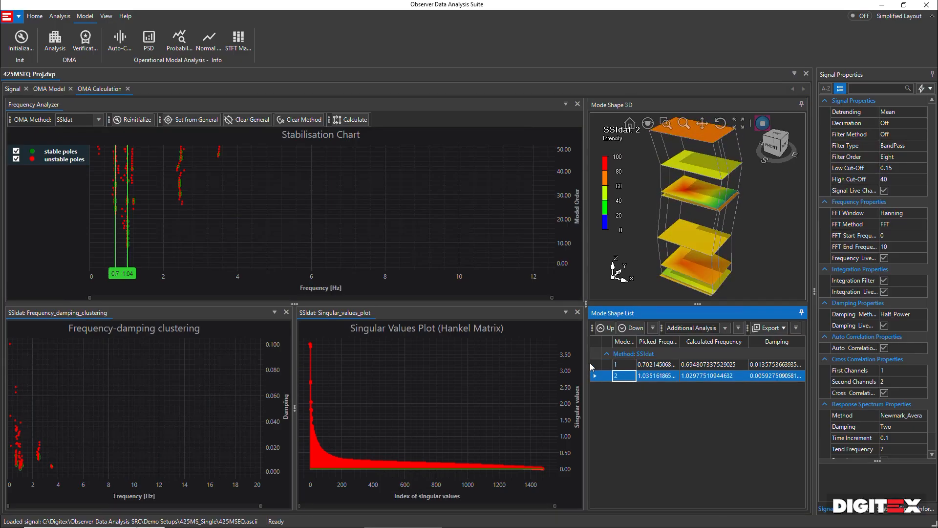
pyautogui.click(593, 365)
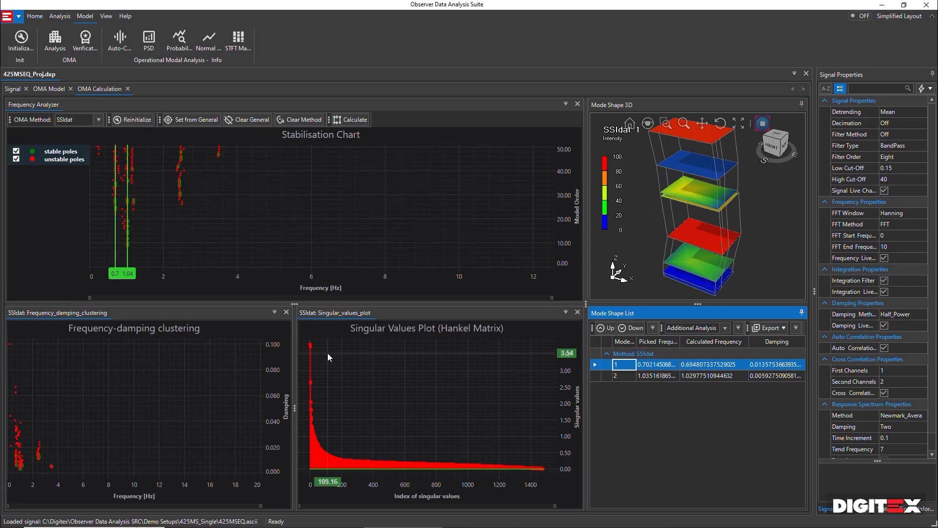
# Dock the 3D mode shape view beside the stabilisation chart and enlarge both above the SSIdat plots.
pyautogui.doubleClick(675, 105)
pyautogui.moveTo(690, 104); pyautogui.dragTo(294, 201)
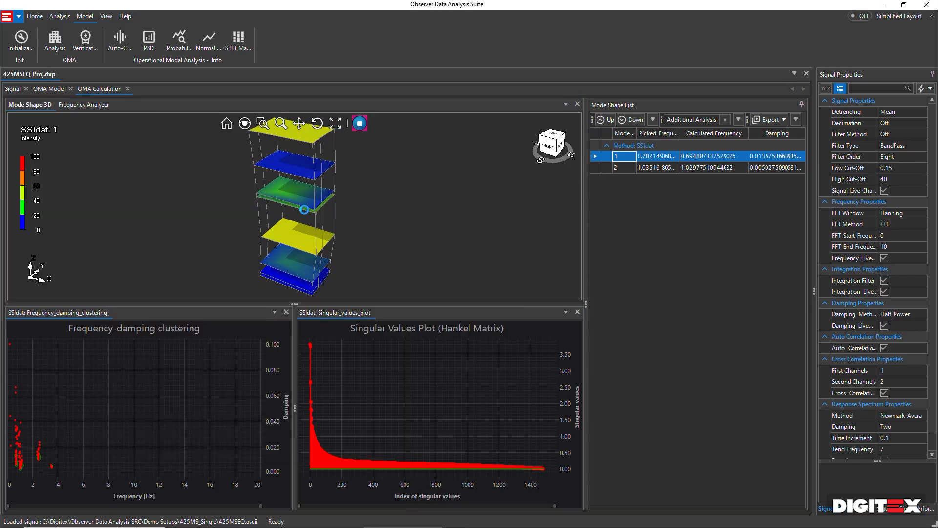
pyautogui.moveTo(310, 305); pyautogui.dragTo(309, 387)
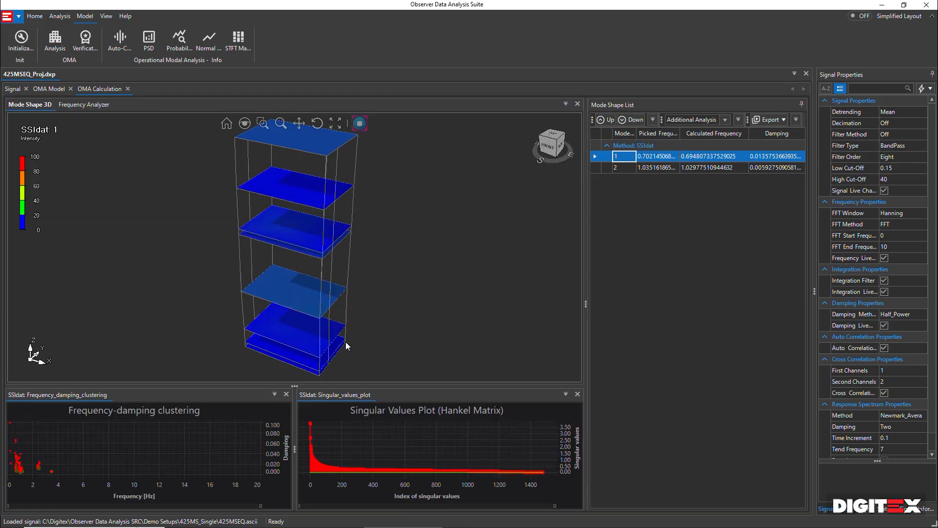
pyautogui.moveTo(30, 104); pyautogui.dragTo(309, 234)
pyautogui.moveTo(25, 108); pyautogui.dragTo(309, 243)
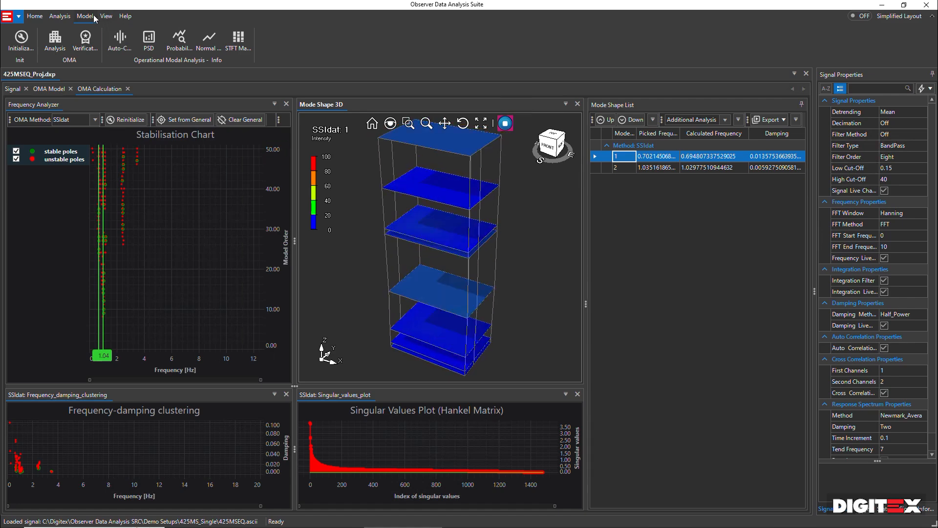
# Start the OMA verification and compare EFDD mode 1 with FDD mode 2 in the shape views and MAC matrix.
pyautogui.click(85, 43)
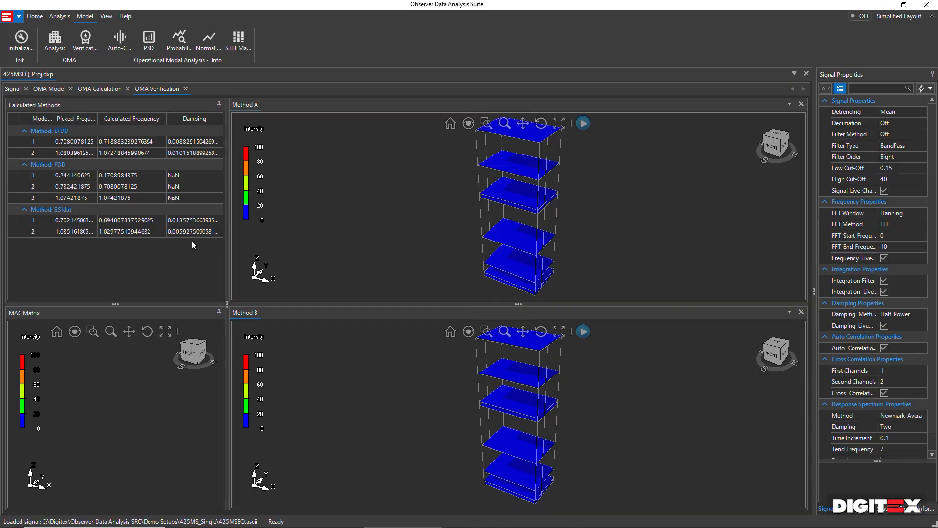
pyautogui.click(84, 144)
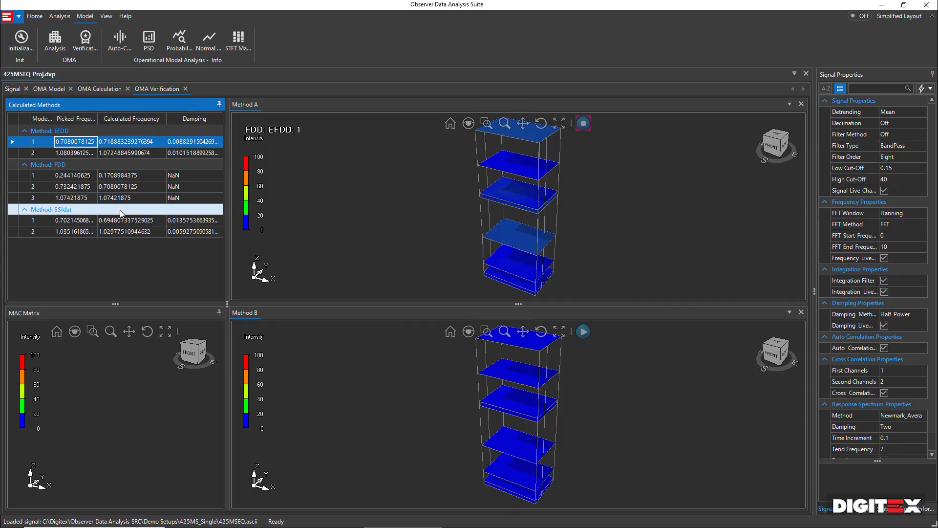
pyautogui.keyDown('ctrl'); pyautogui.click(73, 187); pyautogui.keyUp('ctrl')
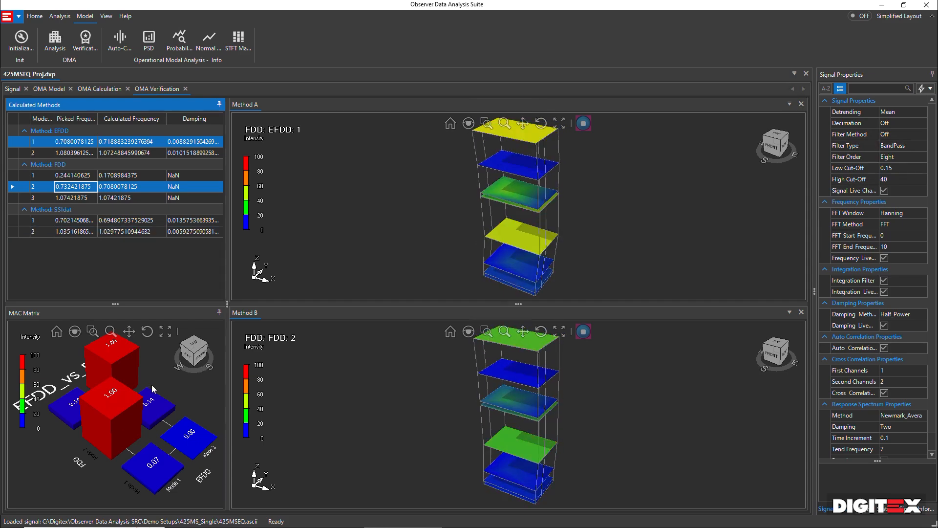
pyautogui.moveTo(156, 374)
pyautogui.mouseDown()
pyautogui.moveTo(163, 386)
pyautogui.moveTo(155, 378)
pyautogui.mouseUp()
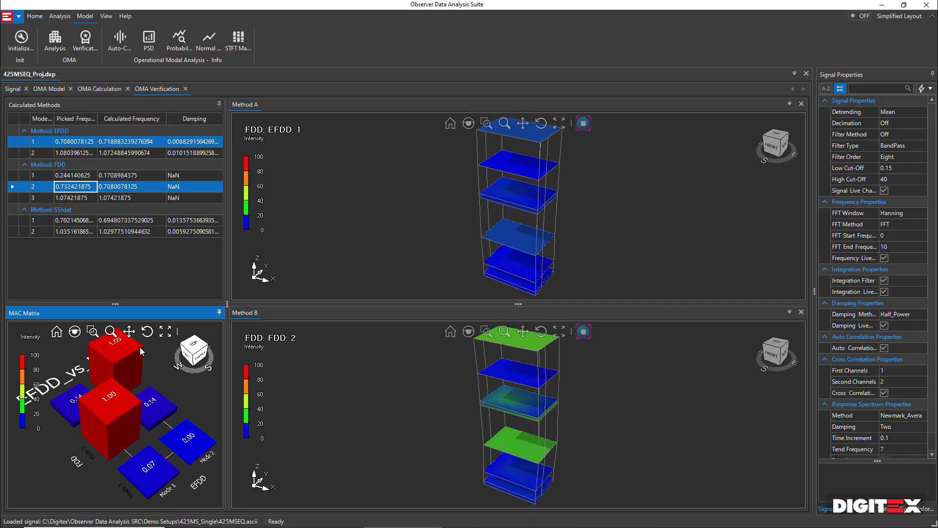
# Compare EFDD mode 2 with FDD mode 3 and with SSIdat mode 2 using the animated shapes and MAC matrix.
pyautogui.click(76, 154)
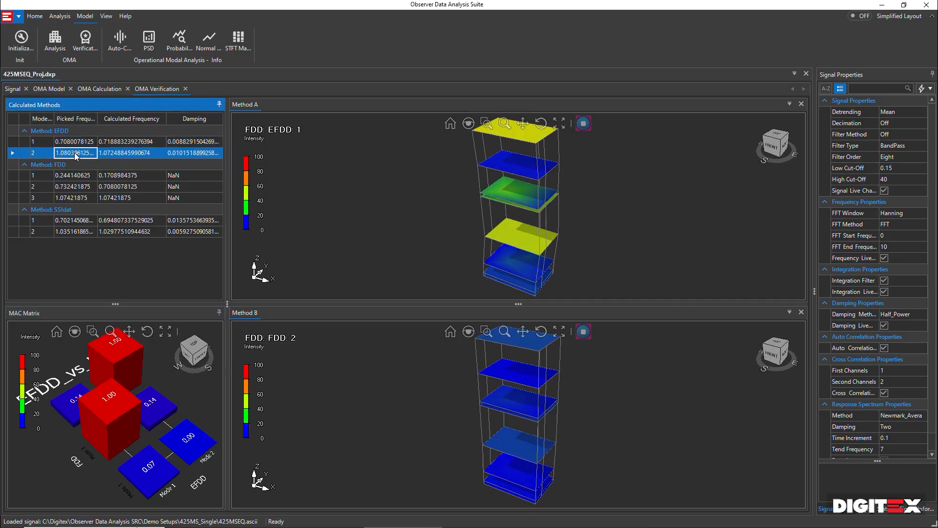
pyautogui.click(76, 199)
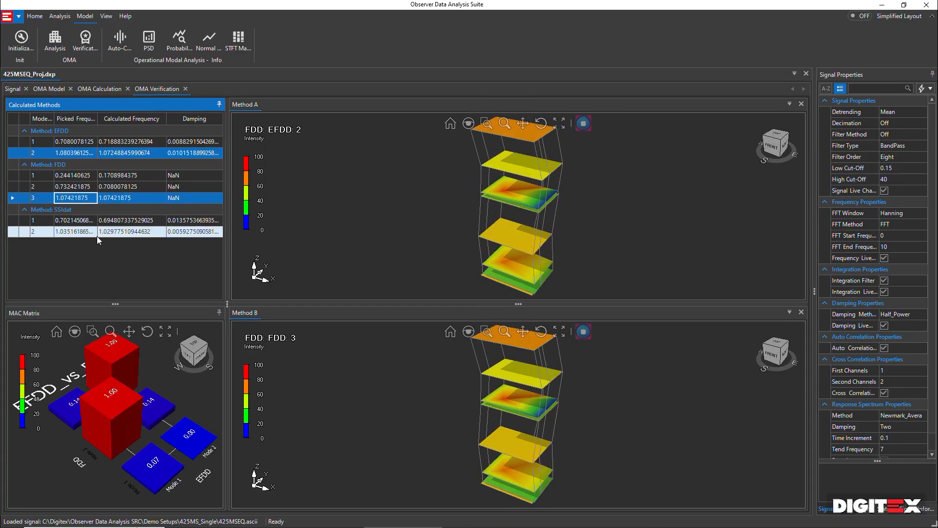
pyautogui.click(69, 232)
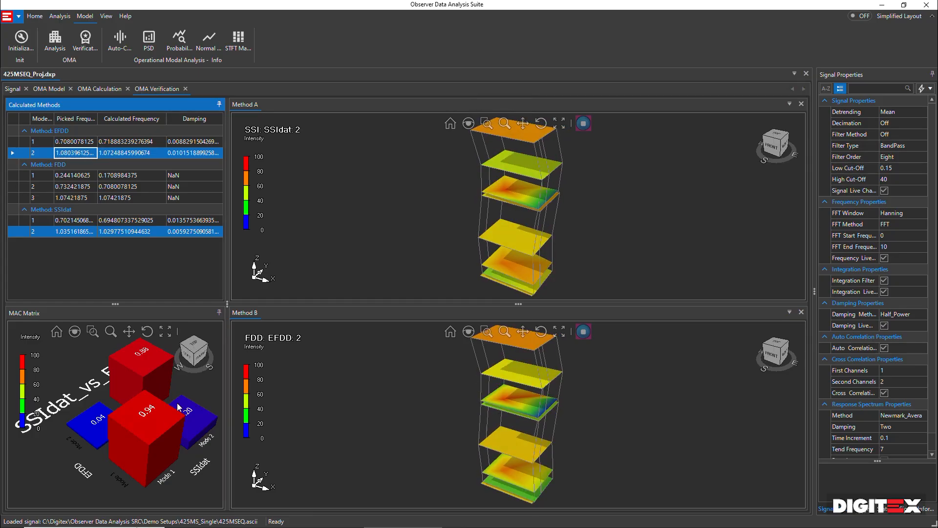
pyautogui.moveTo(177, 376)
pyautogui.mouseDown()
pyautogui.moveTo(147, 377)
pyautogui.moveTo(179, 379)
pyautogui.moveTo(181, 370)
pyautogui.mouseUp()
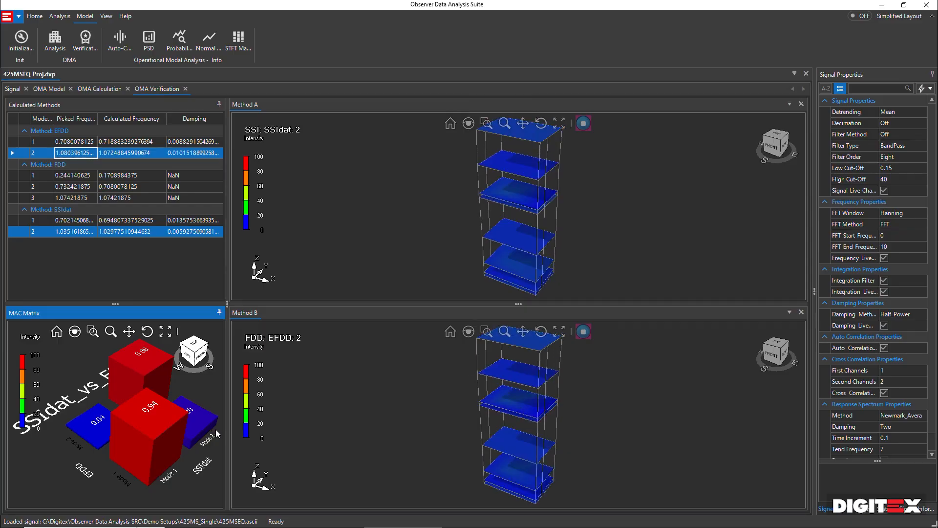
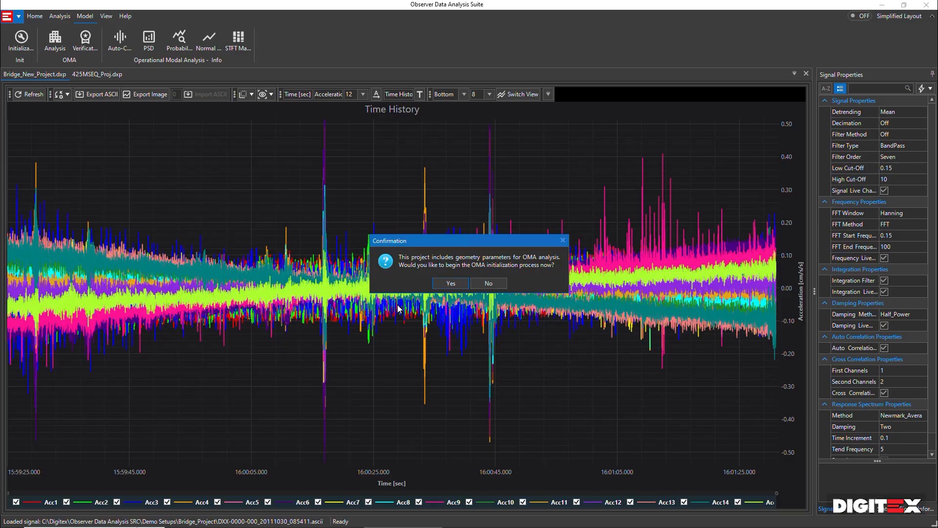
# Begin the OMA initialization of the bridge project and disable additional analysis, heatmap and pLSCF.
pyautogui.click(449, 287)
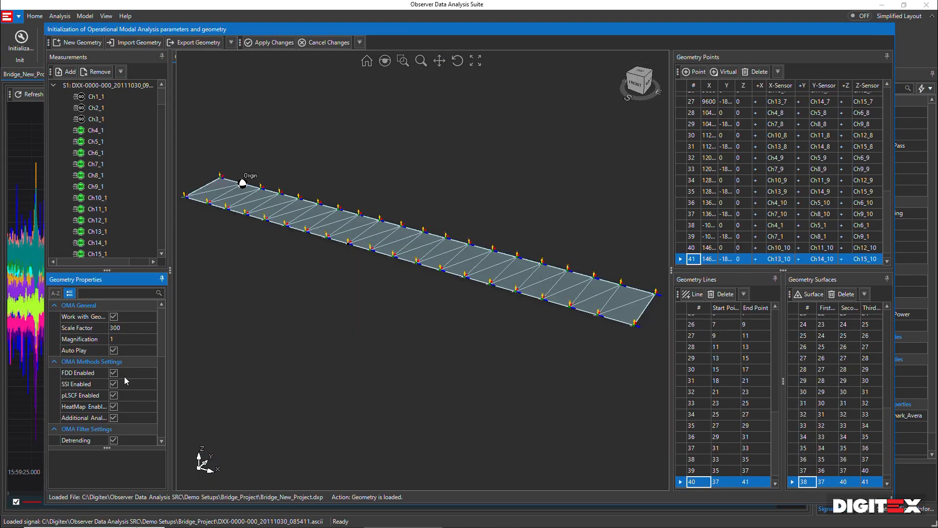
pyautogui.click(113, 417)
pyautogui.click(113, 406)
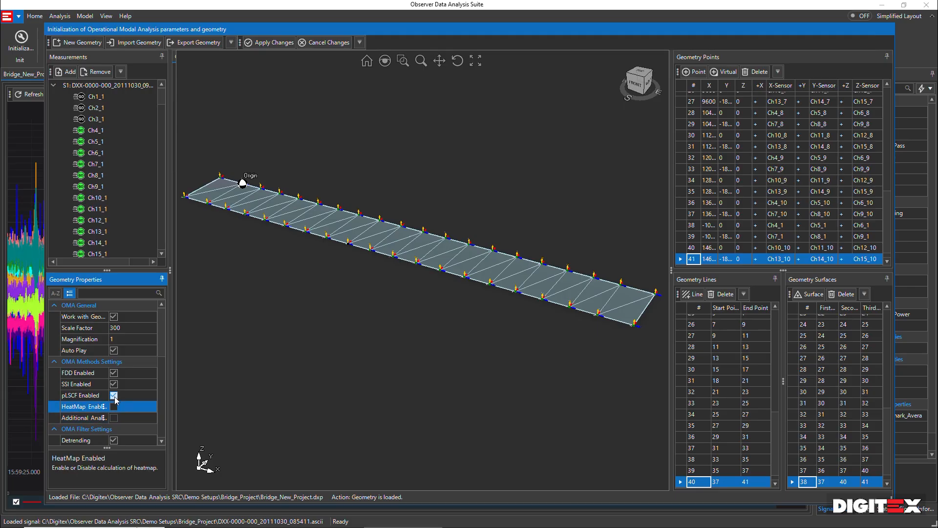
pyautogui.click(114, 395)
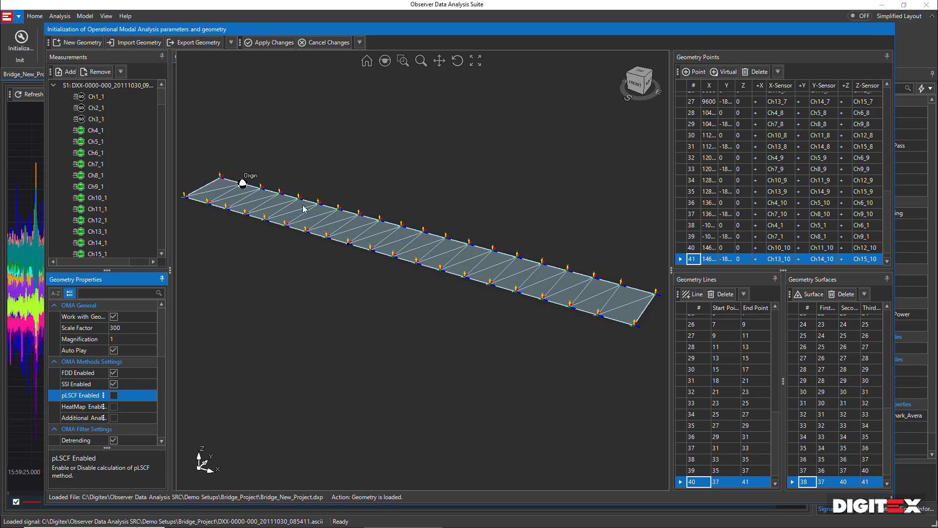
# Collapse the channel lists of measurement setups S1 to S10.
pyautogui.click(54, 86)
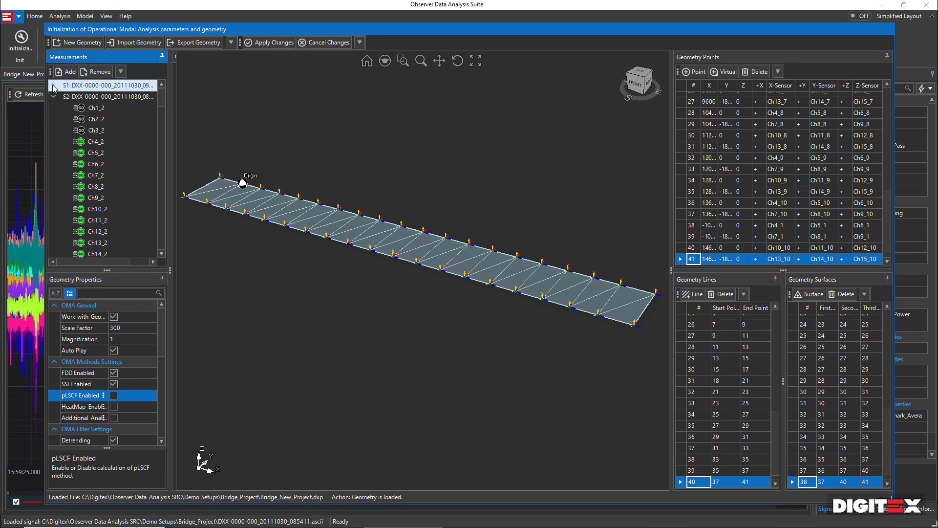
pyautogui.click(54, 97)
pyautogui.click(53, 108)
pyautogui.click(53, 119)
pyautogui.click(54, 131)
pyautogui.click(53, 142)
pyautogui.click(54, 153)
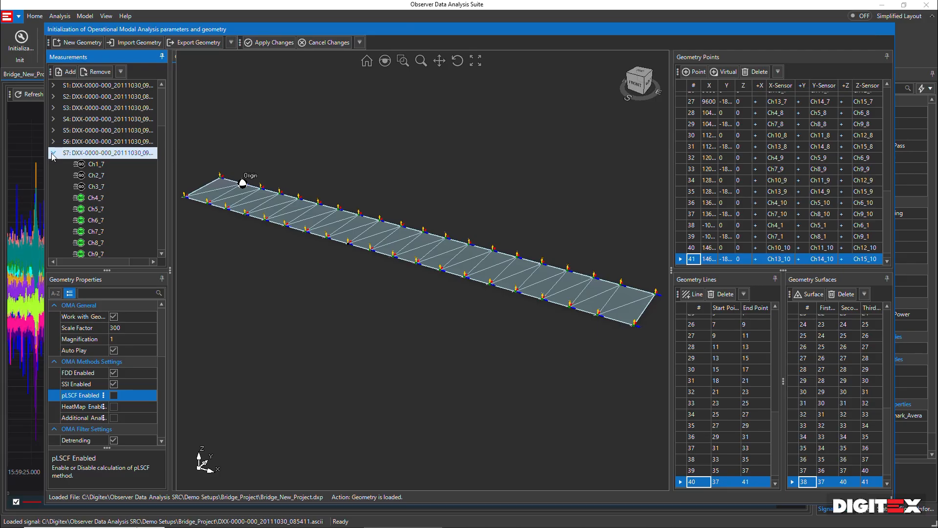
pyautogui.click(54, 165)
pyautogui.click(54, 176)
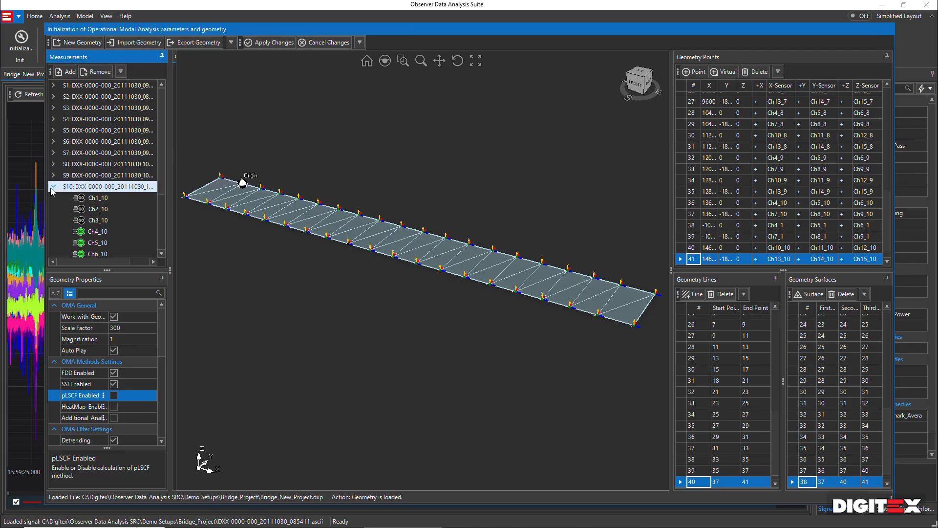
pyautogui.click(53, 176)
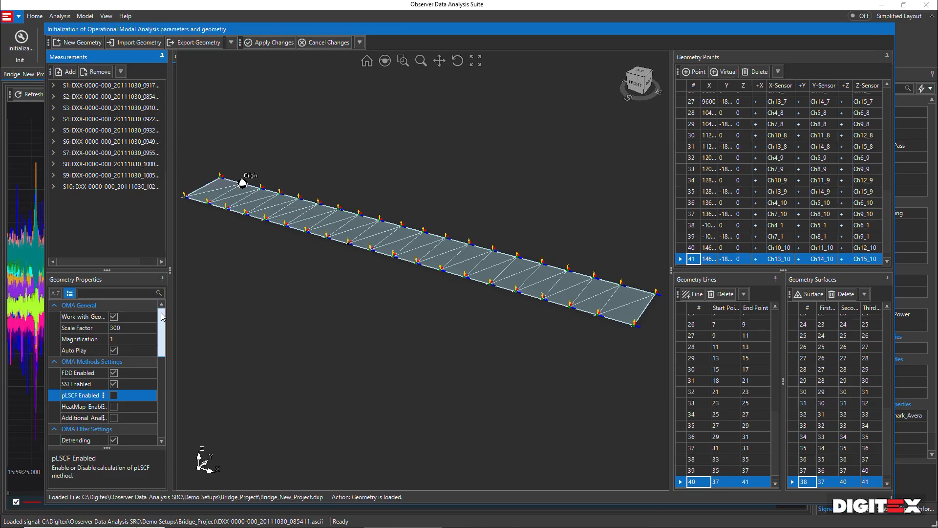
# Review the OMA filter and analysis settings, apply the initialization and run the modal analysis on the bridge.
pyautogui.moveTo(162, 321); pyautogui.dragTo(163, 357)
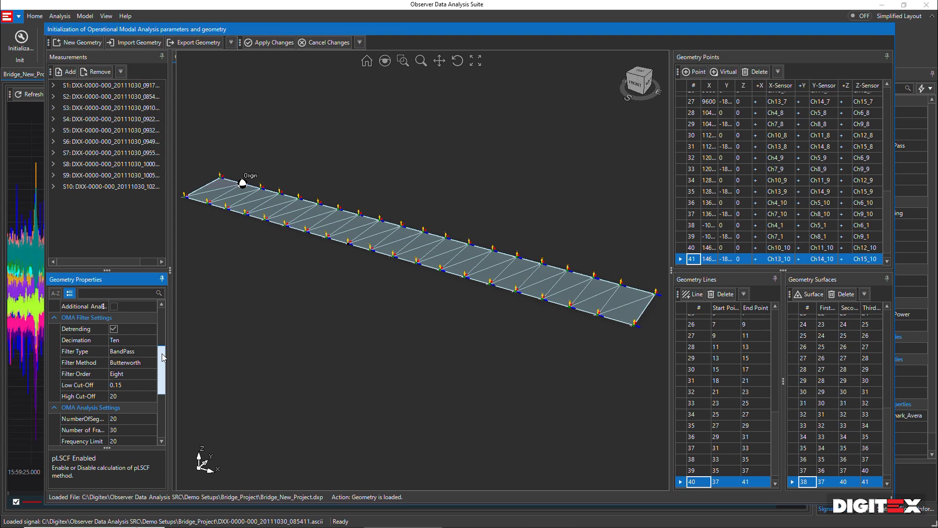
pyautogui.moveTo(163, 356); pyautogui.dragTo(163, 374)
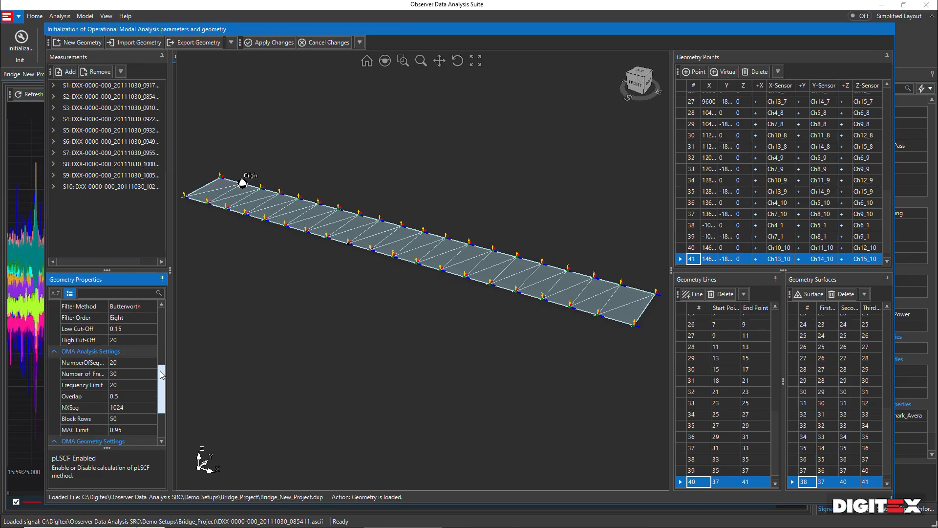
pyautogui.moveTo(163, 374); pyautogui.dragTo(162, 317)
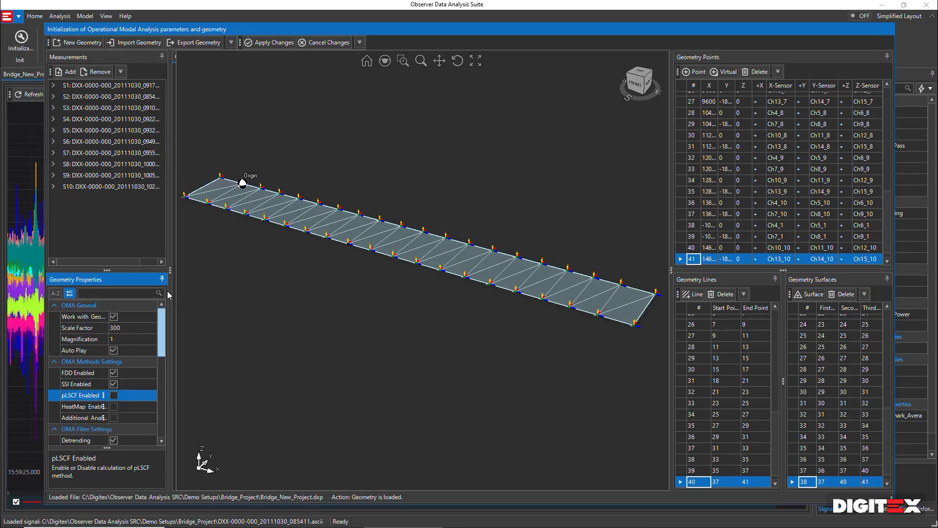
pyautogui.click(270, 42)
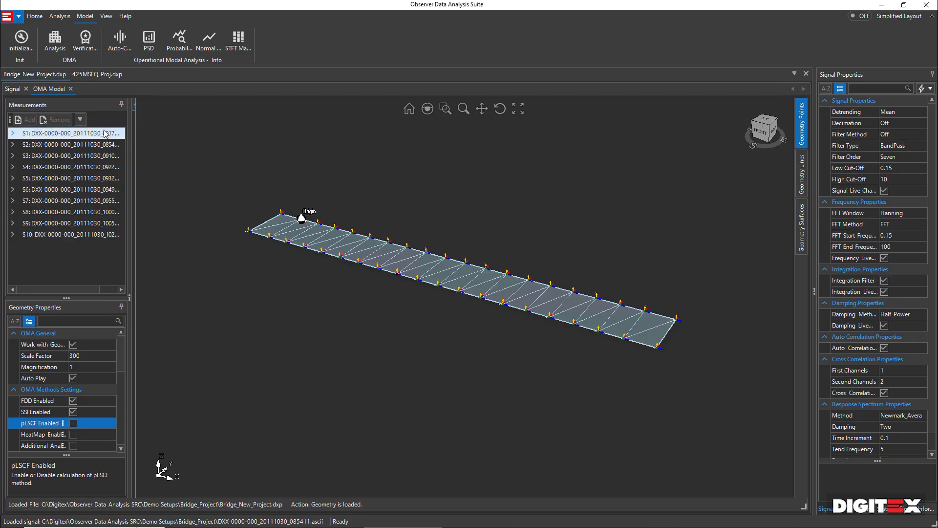
pyautogui.click(54, 46)
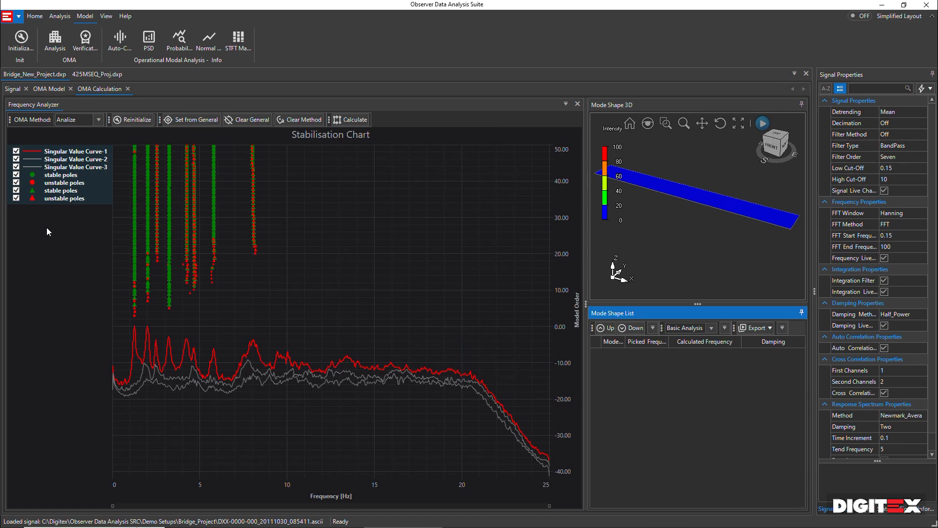
# Set the OMA method to EFDD and calculate the modes at the picked 1.27, 2.00, 2.49, 3.22, 4.25 and 5.81 Hz peaks.
pyautogui.click(98, 120)
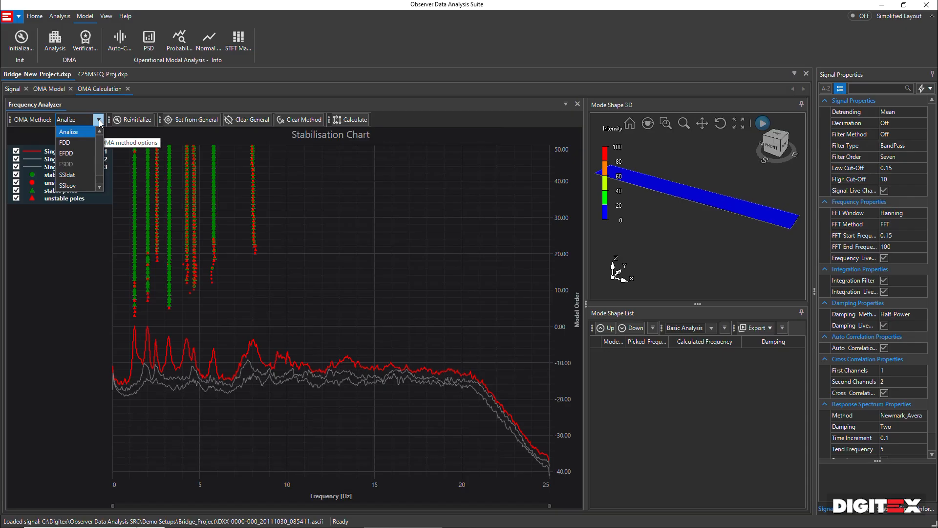
pyautogui.click(80, 154)
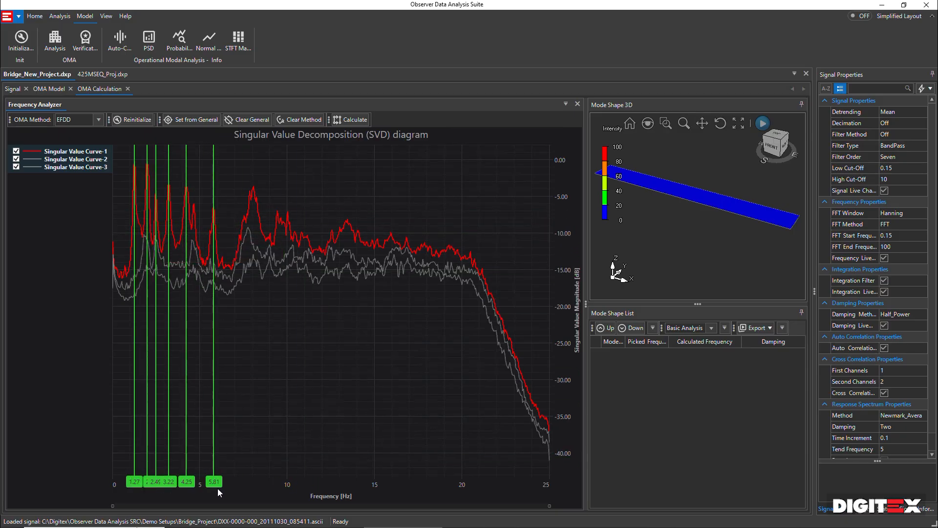
pyautogui.click(352, 121)
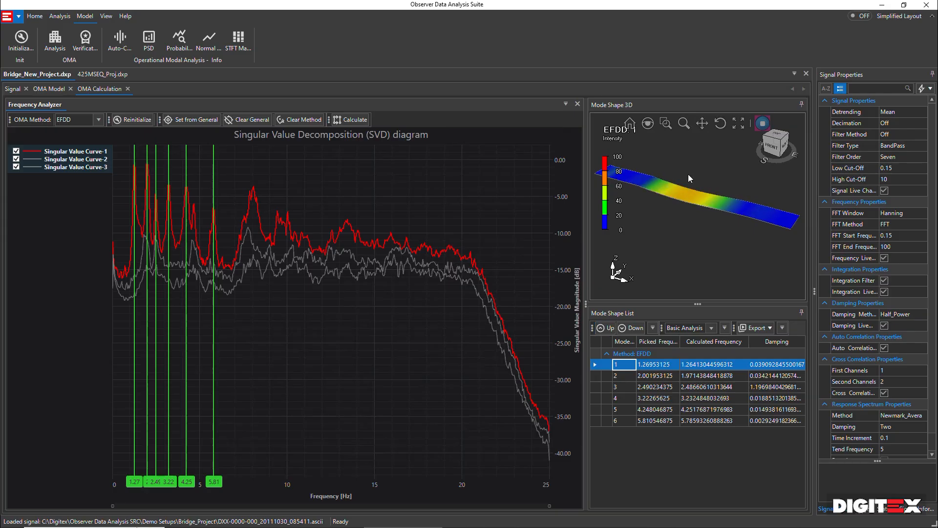
# View the animated bridge shapes of EFDD modes 2 to 6, going back over modes 5 and 4.
pyautogui.click(597, 376)
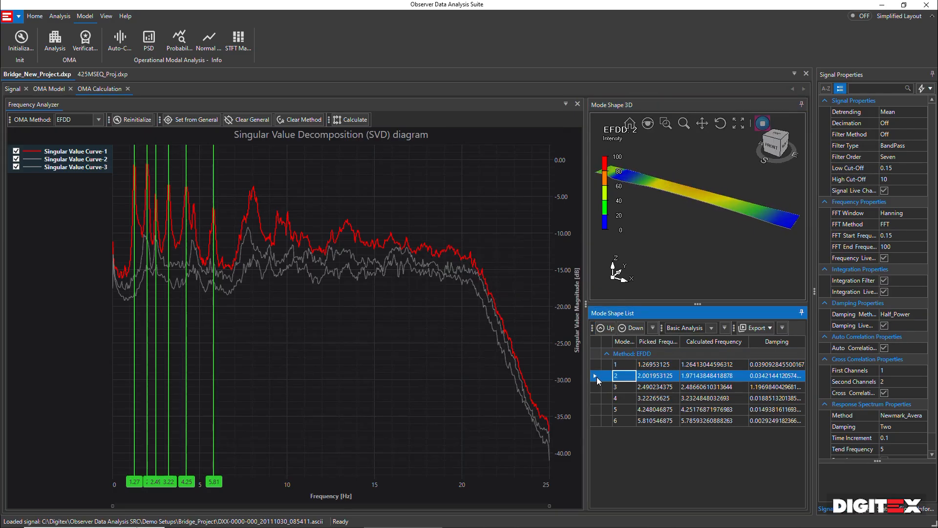
pyautogui.click(595, 387)
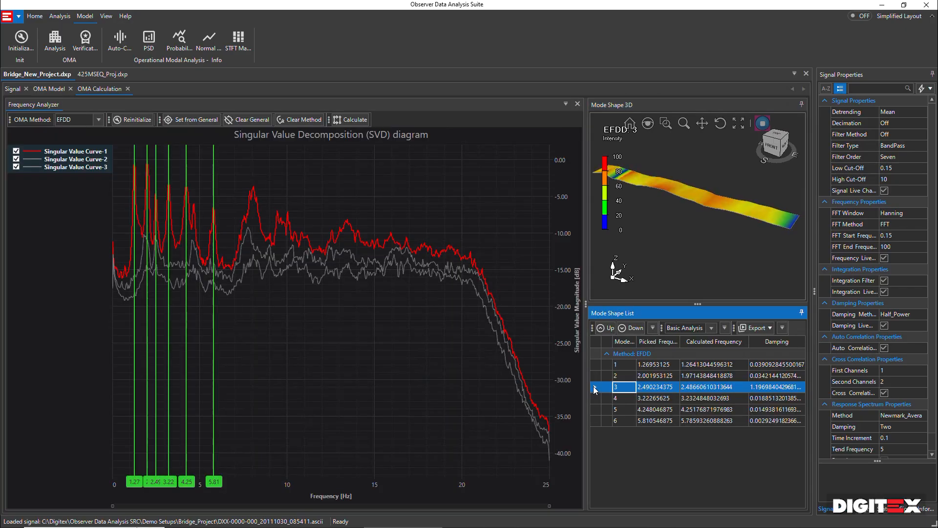
pyautogui.click(594, 399)
pyautogui.click(597, 410)
pyautogui.click(596, 421)
pyautogui.click(597, 410)
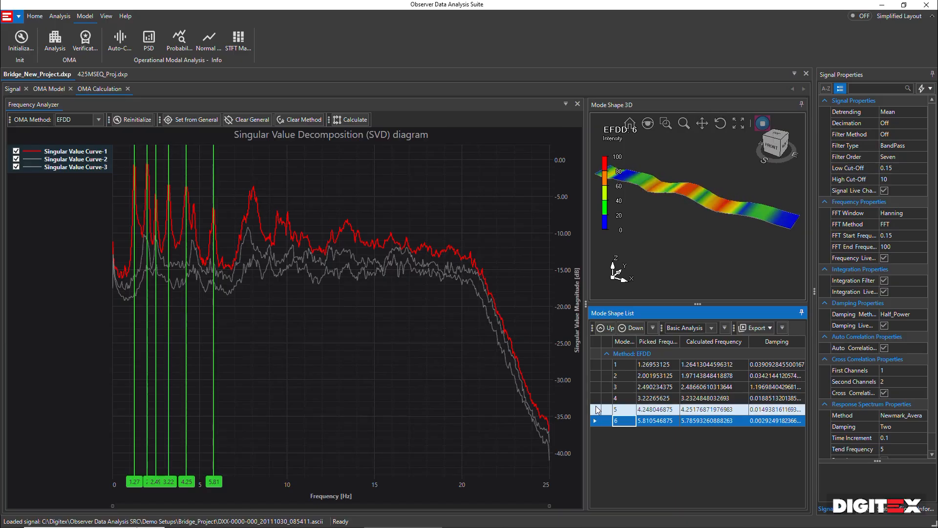
pyautogui.click(597, 399)
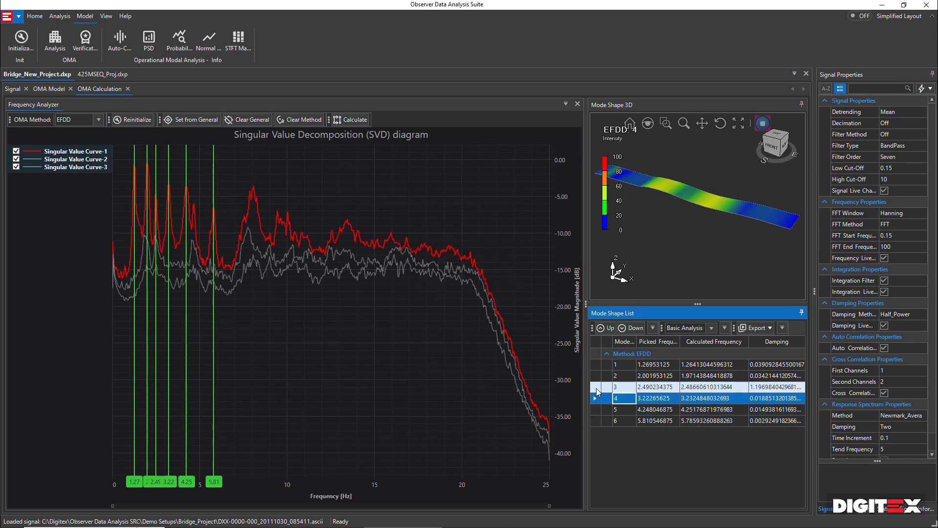
# View the animated bridge shapes of EFDD modes 3, 2 and 1.
pyautogui.click(596, 387)
pyautogui.click(595, 376)
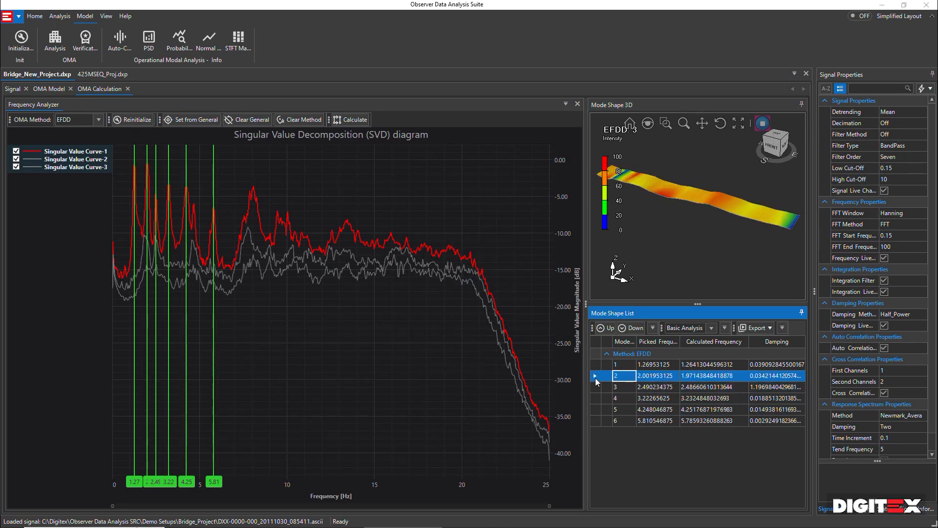
pyautogui.click(595, 364)
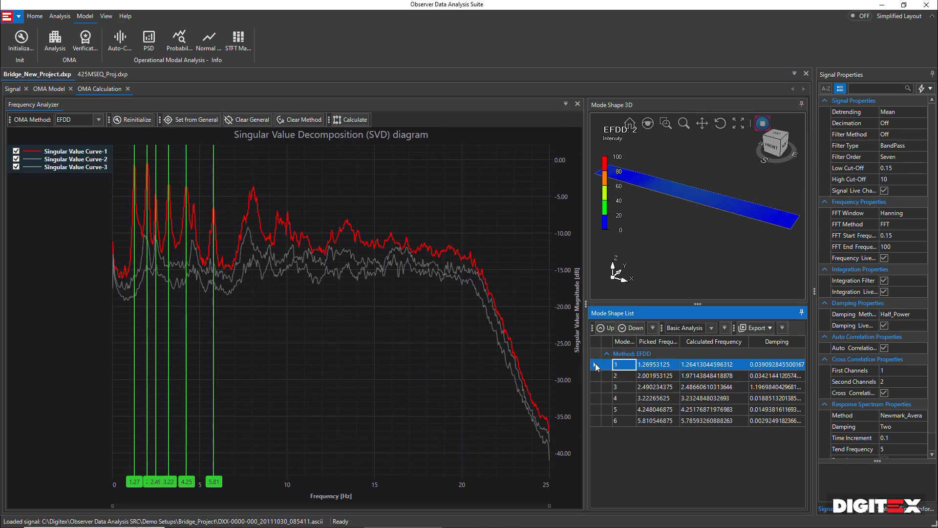
# Set the OMA method to SSIcov and calculate the modes at the picked 1.28, 2.02, 3.24 and 5.81 Hz poles.
pyautogui.click(98, 120)
pyautogui.click(82, 173)
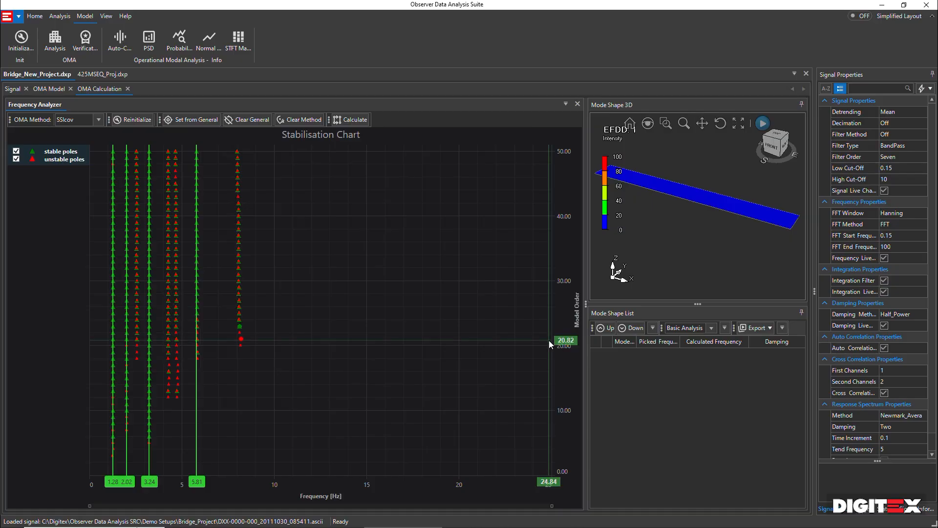
pyautogui.click(353, 121)
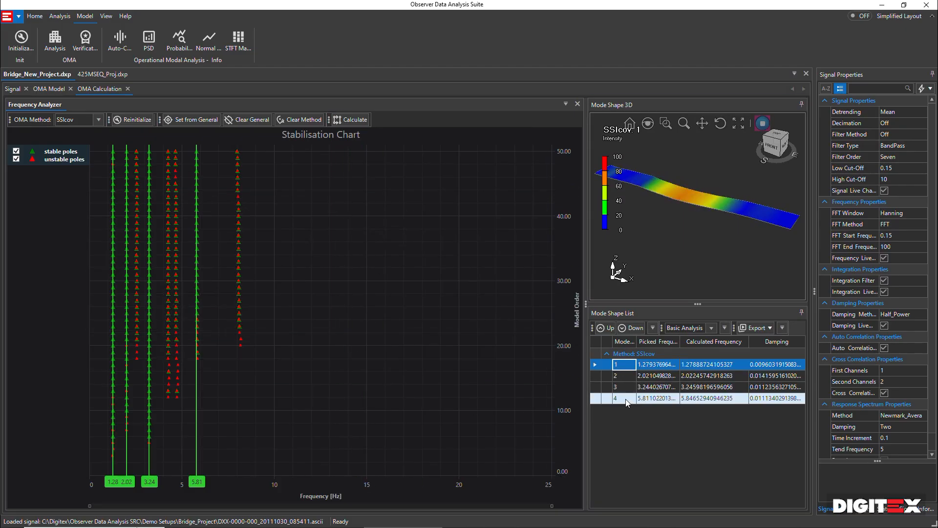
# View the animated bridge shapes of SSIcov modes 2, 3 and 4, then return through the list to mode 1.
pyautogui.click(596, 377)
pyautogui.click(595, 387)
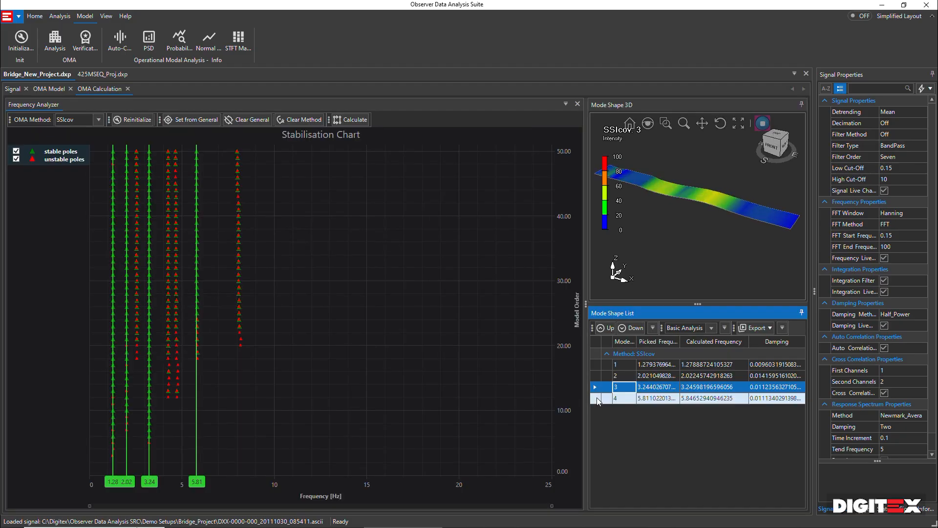
pyautogui.click(597, 400)
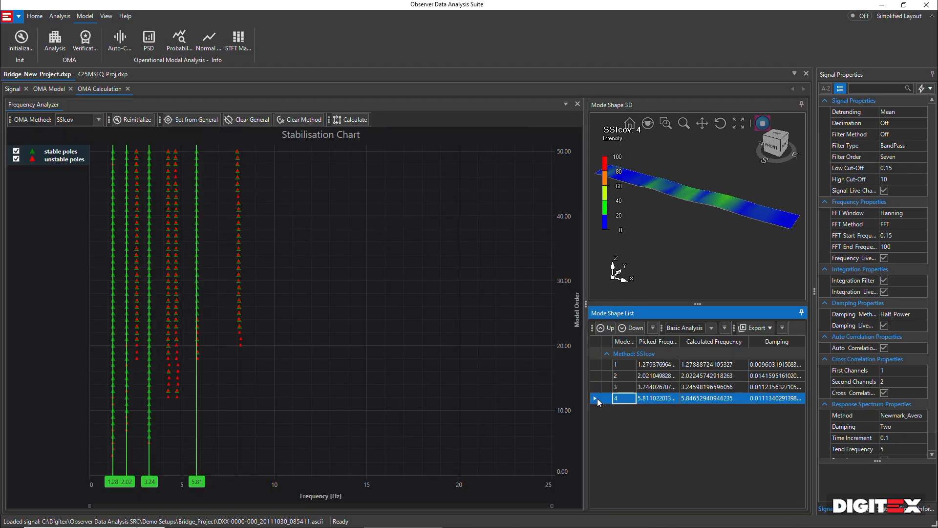
pyautogui.click(594, 385)
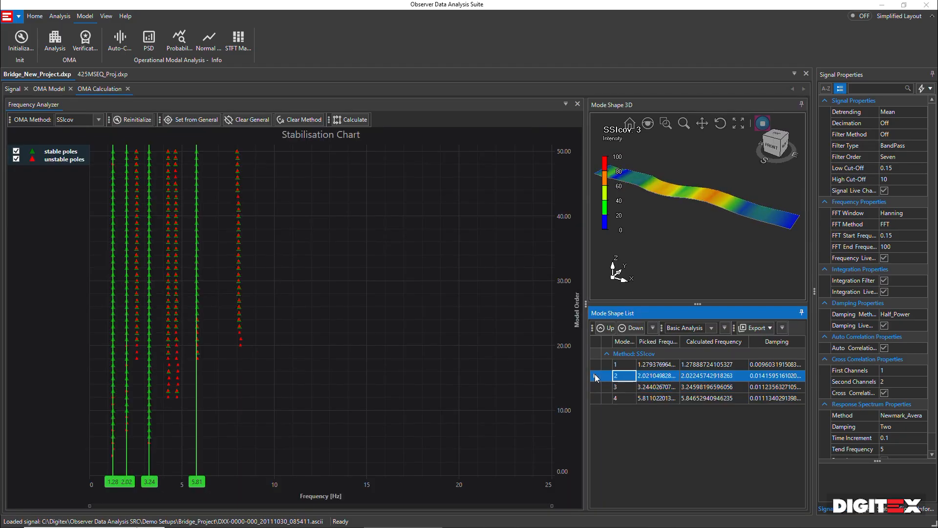
pyautogui.click(595, 364)
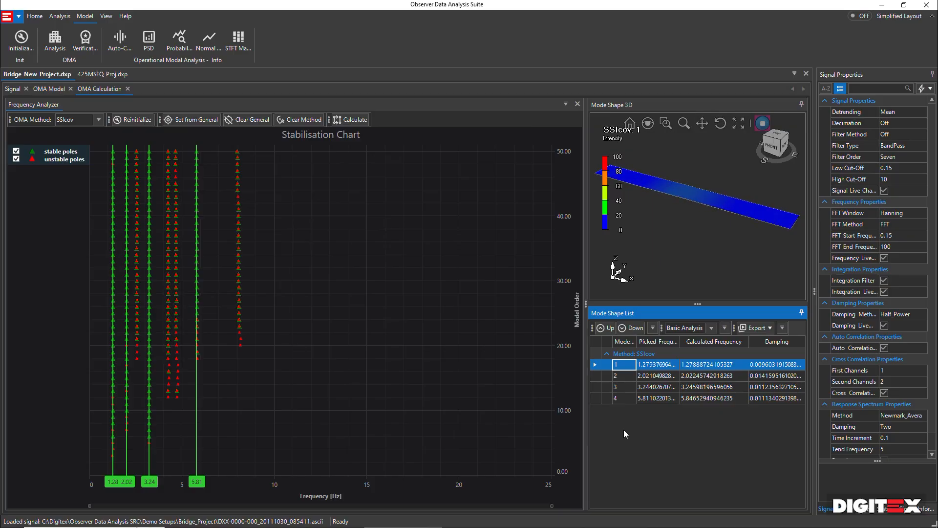
# Open the OMA verification and compare EFDD with SSIcov in the MAC matrix, pairing mode 1 and then mode 2 of both methods.
pyautogui.click(82, 48)
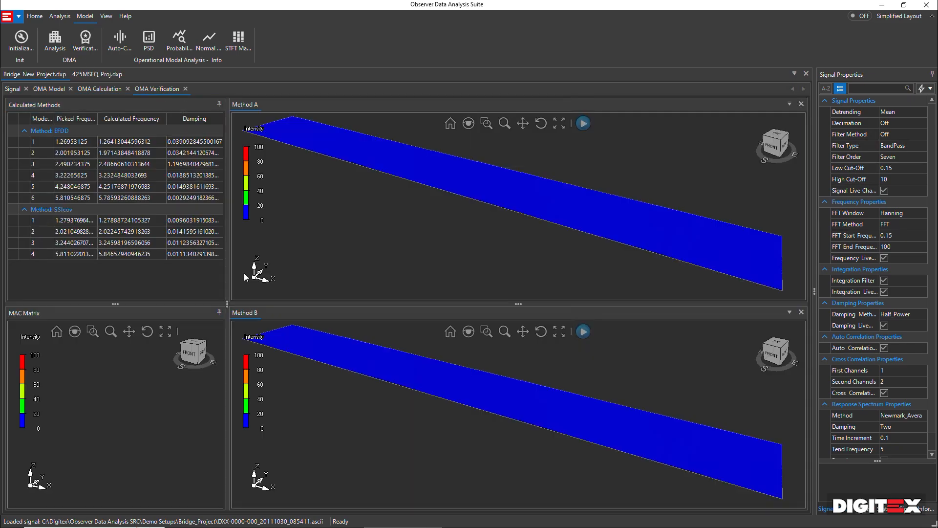
pyautogui.click(80, 142)
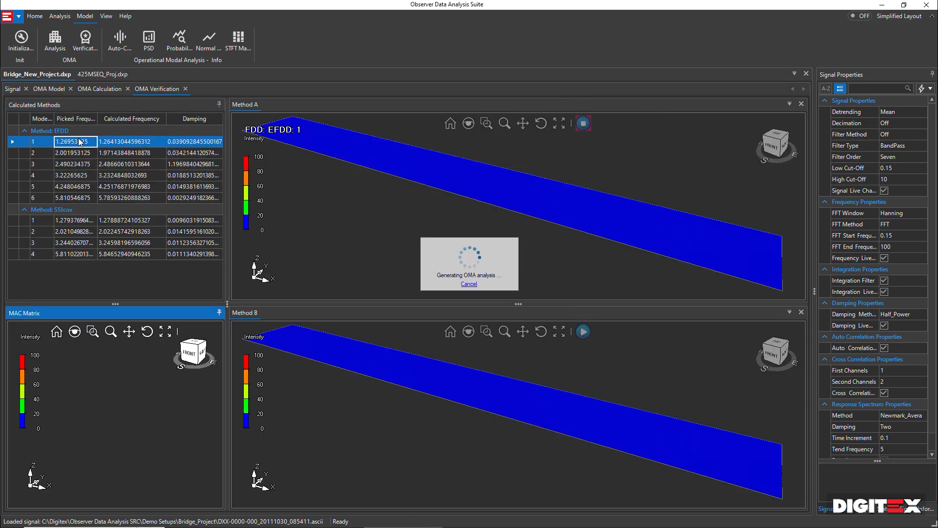
pyautogui.click(78, 221)
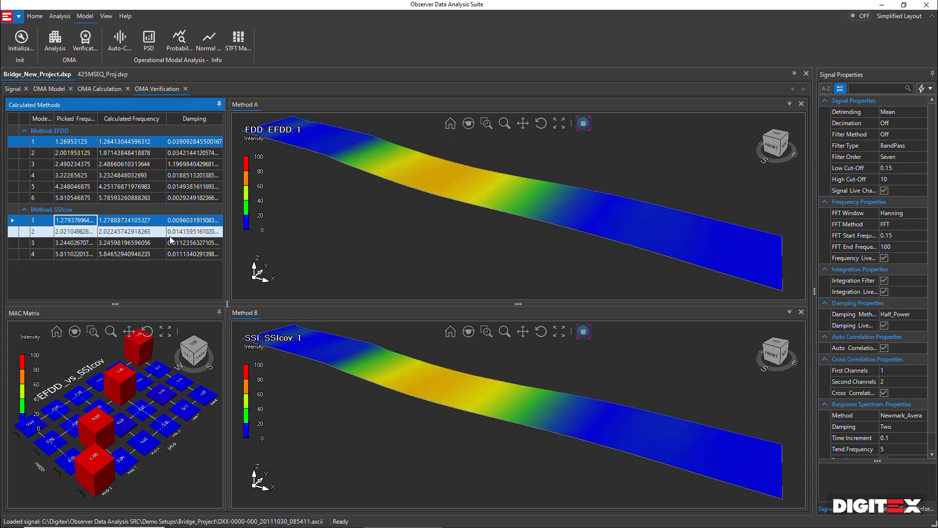
pyautogui.click(73, 152)
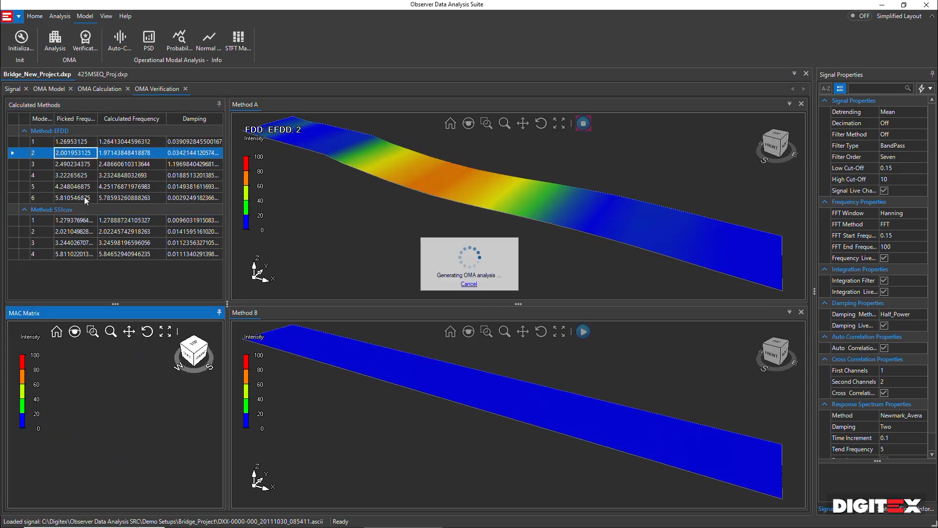
pyautogui.click(68, 232)
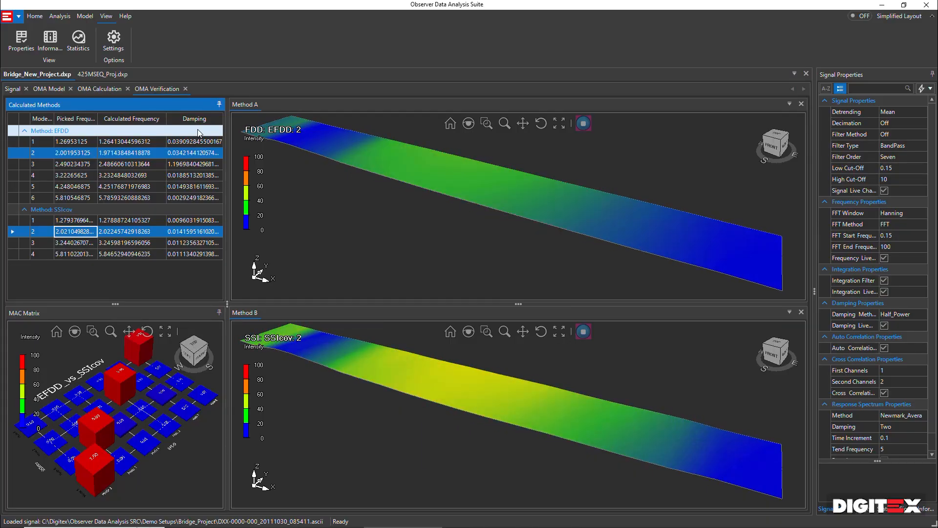
# Generate the bridge analysis report with signal information, signal statistics and signal analysis included, two images per row.
pyautogui.click(34, 16)
pyautogui.click(60, 16)
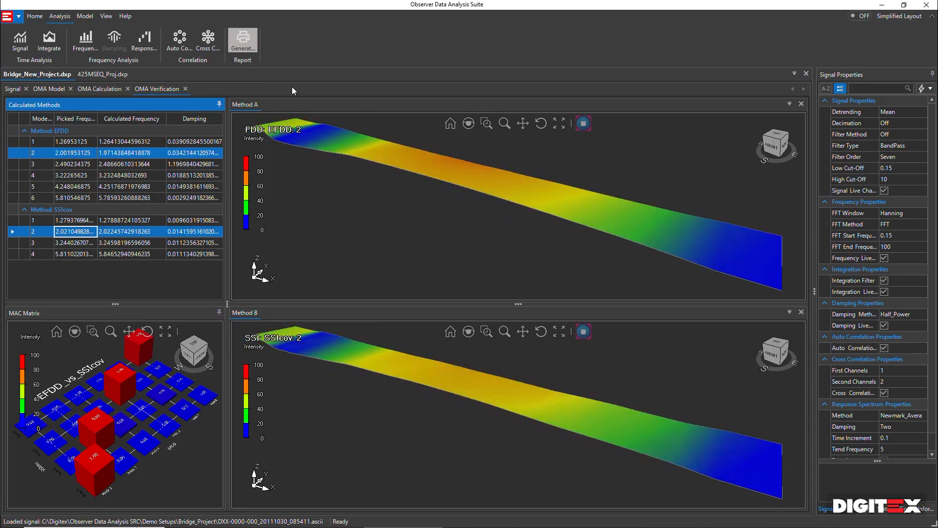
pyautogui.click(243, 41)
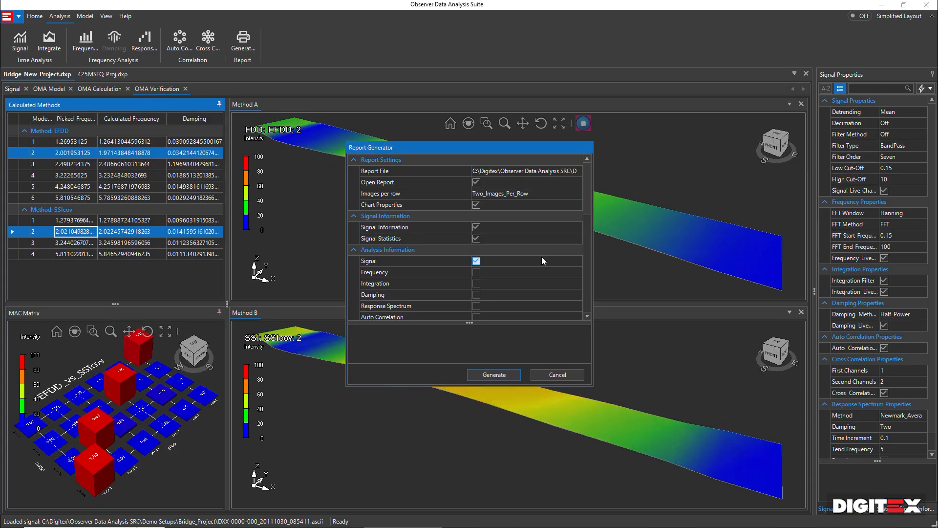
pyautogui.click(487, 375)
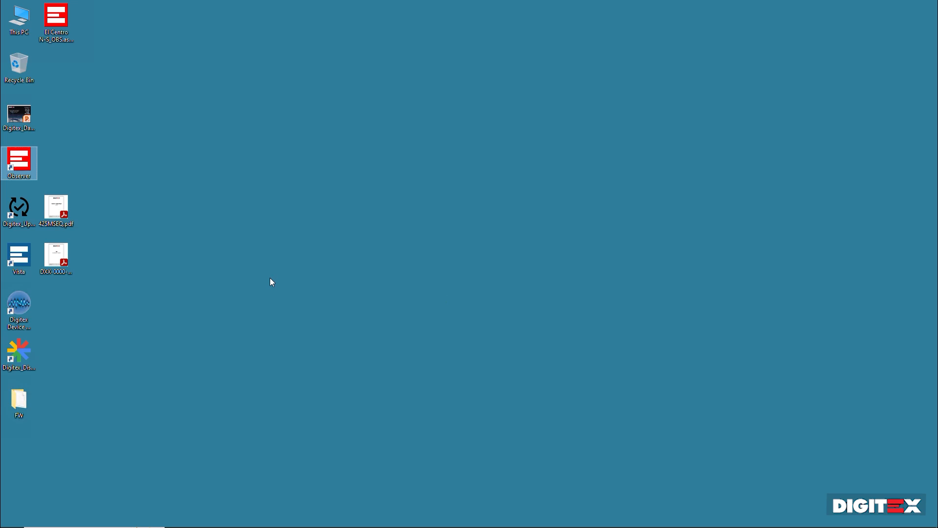
# Open the 425MSEQ.pdf report from the desktop and examine its general signal information and the channel information tables.
pyautogui.click(56, 210)
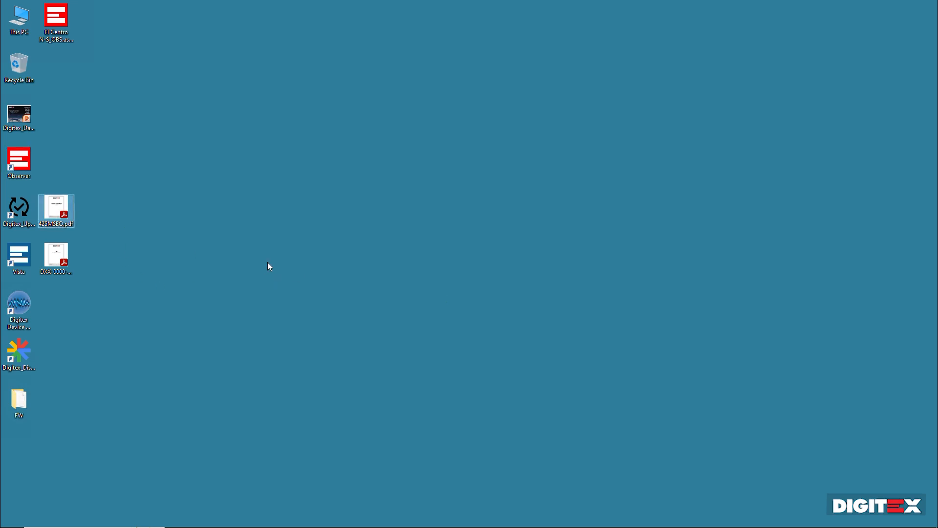
pyautogui.doubleClick(56, 210)
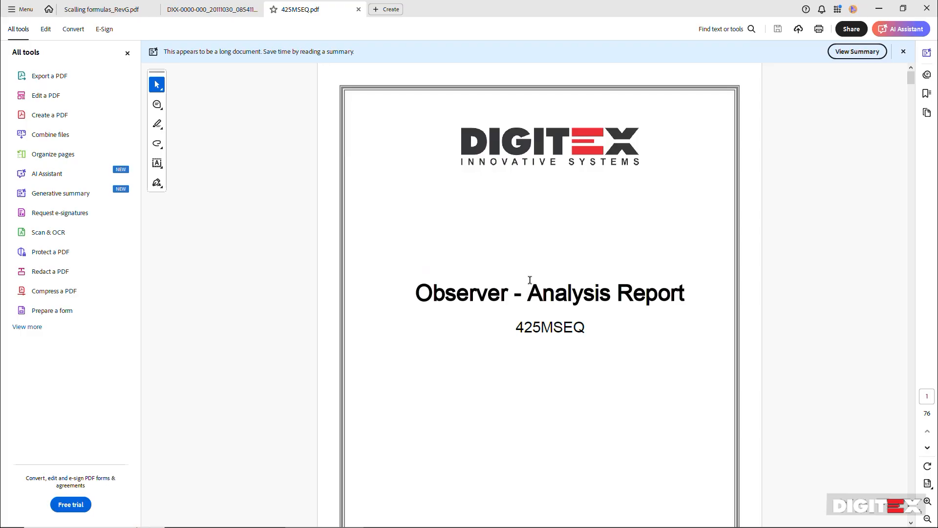
pyautogui.scroll(-15, 529, 279)
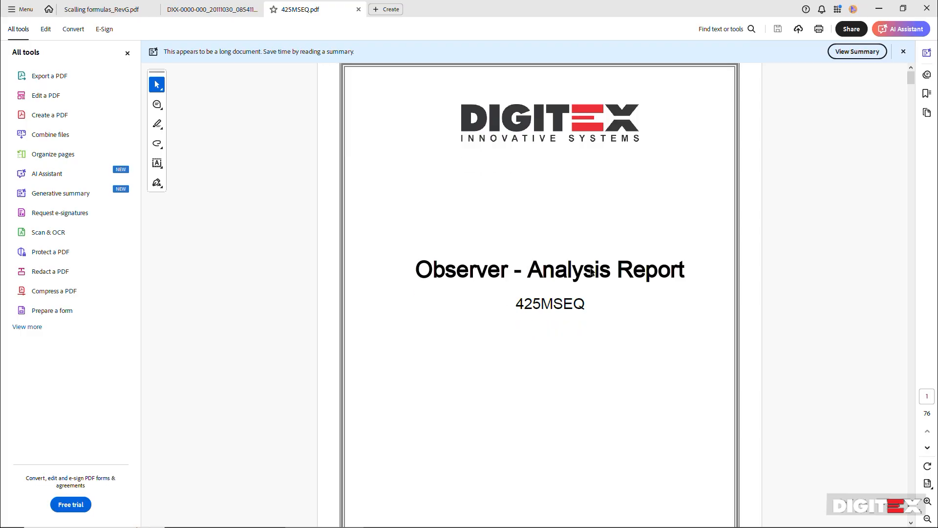
pyautogui.scroll(-20, 603, 282)
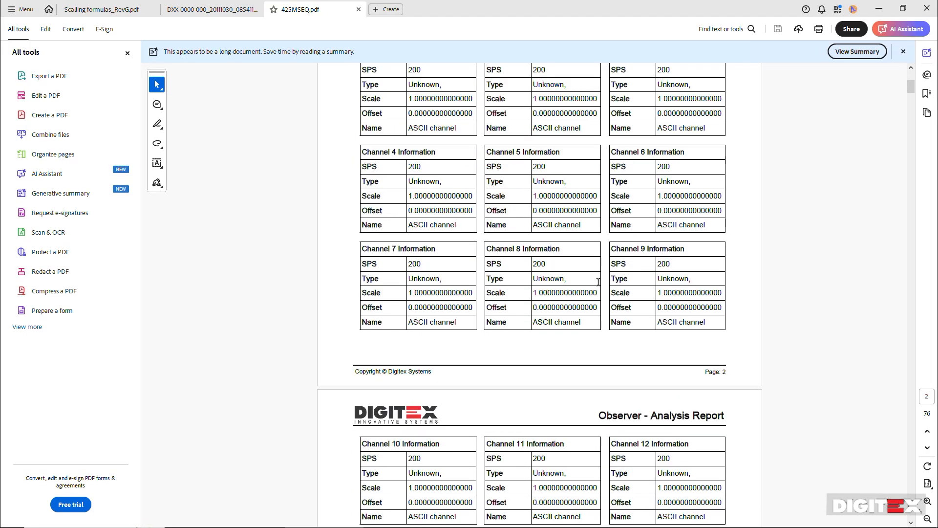
pyautogui.scroll(-10, 590, 281)
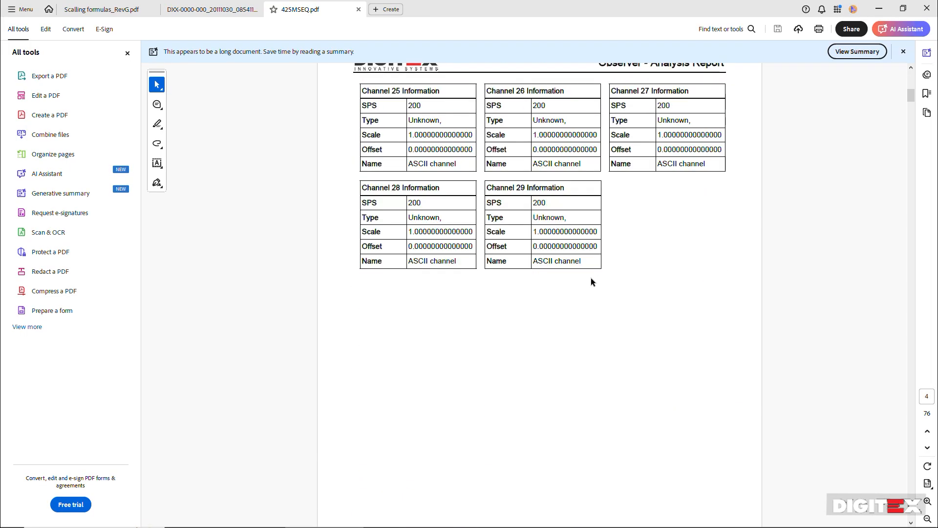
pyautogui.scroll(15, 591, 281)
pyautogui.scroll(10, 684, 226)
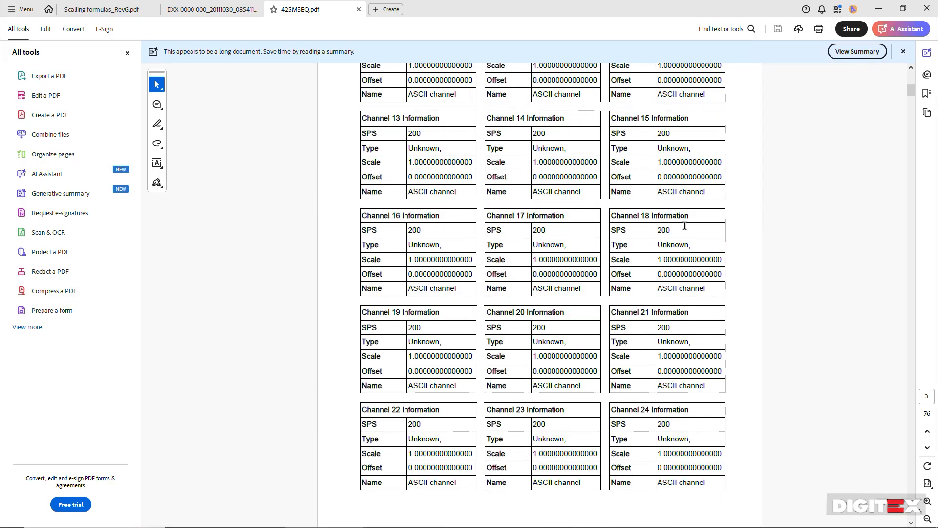
pyautogui.scroll(2, 684, 226)
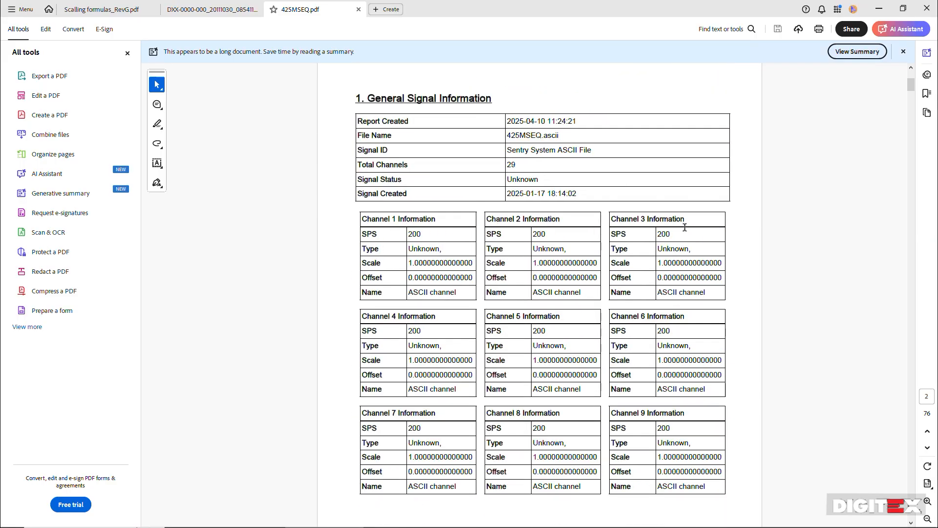
pyautogui.scroll(-3, 685, 231)
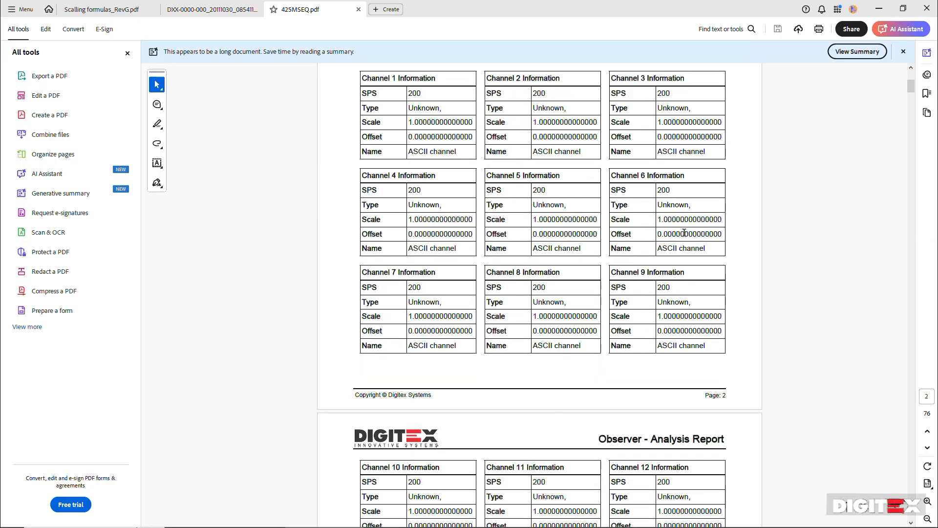
pyautogui.scroll(-4, 632, 232)
pyautogui.scroll(-20, 632, 231)
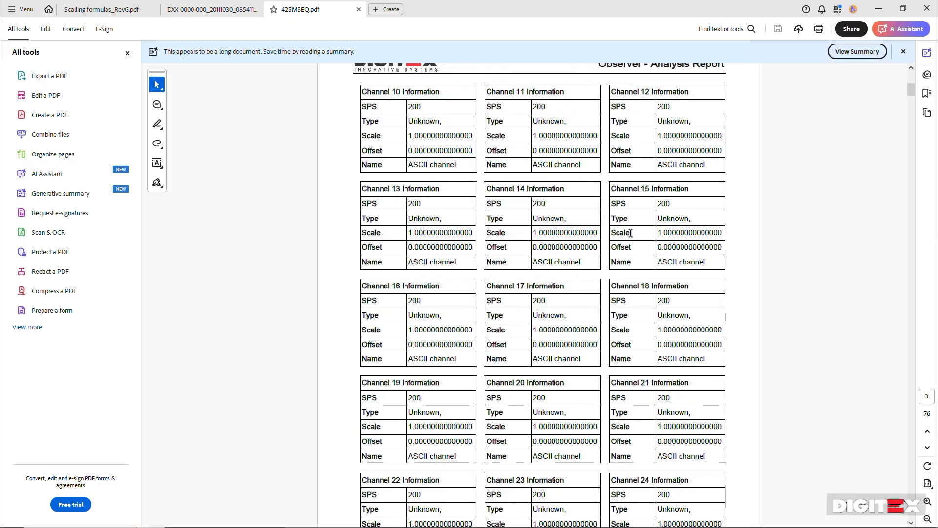
# Examine the signal statistics tables of the individual channels in the 425MSEQ report.
pyautogui.scroll(-15, 631, 241)
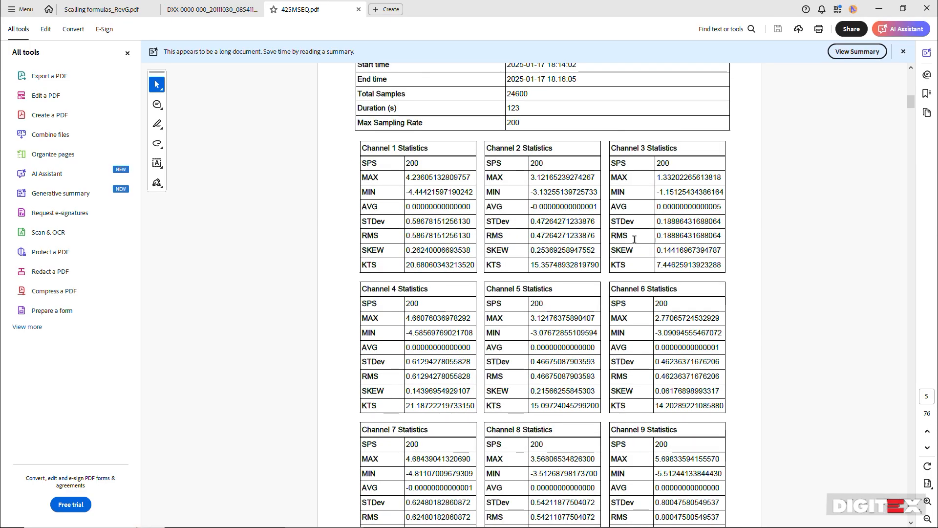
pyautogui.scroll(2, 635, 239)
pyautogui.scroll(-5, 632, 240)
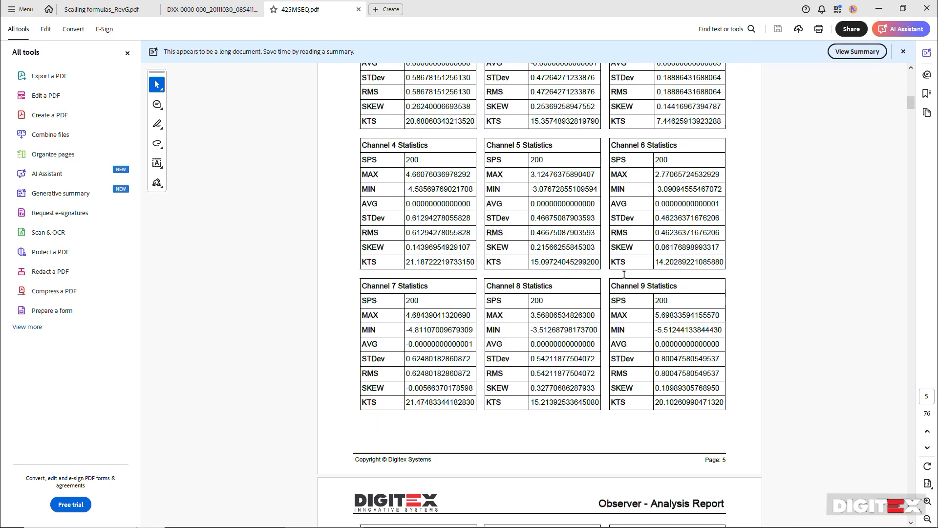
pyautogui.scroll(3, 623, 270)
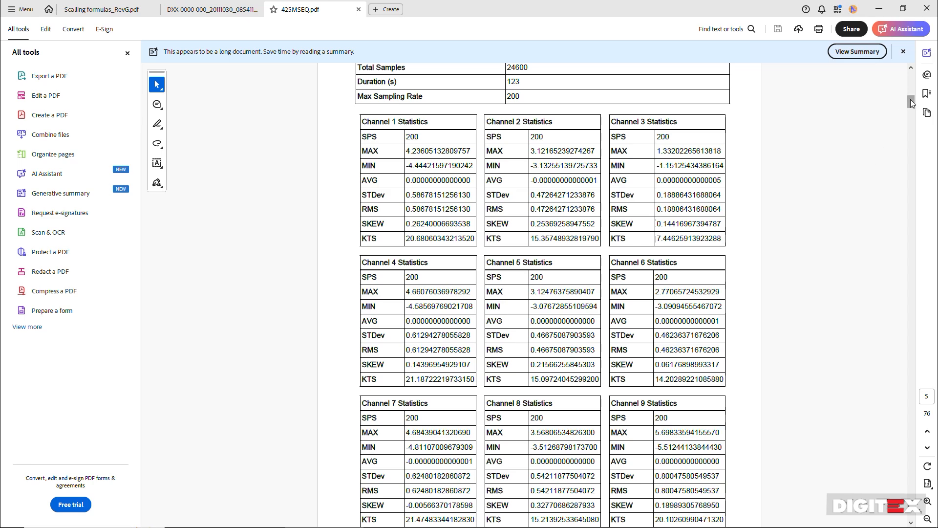
pyautogui.scroll(-10, 808, 231)
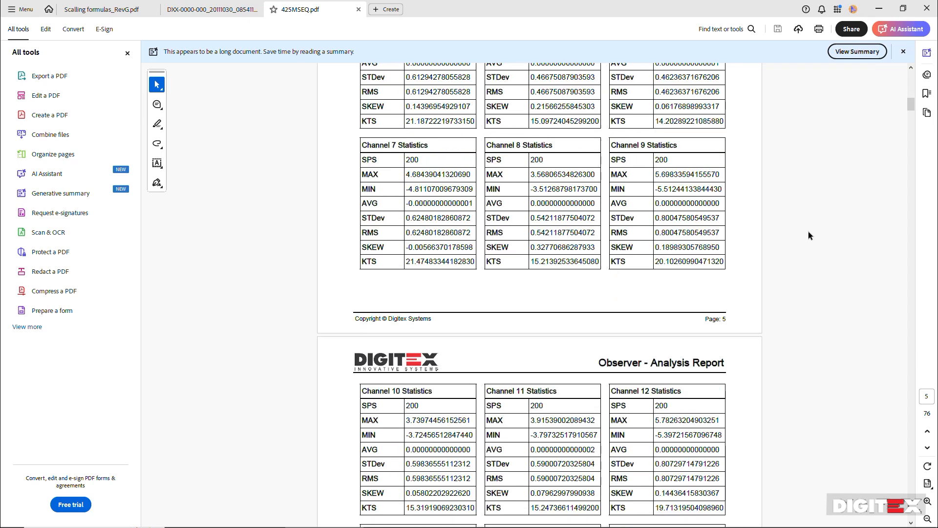
# Examine the report's acceleration time plots, the velocity shock response spectrum and the modal decay charts near the end.
pyautogui.moveTo(911, 108); pyautogui.dragTo(911, 135)
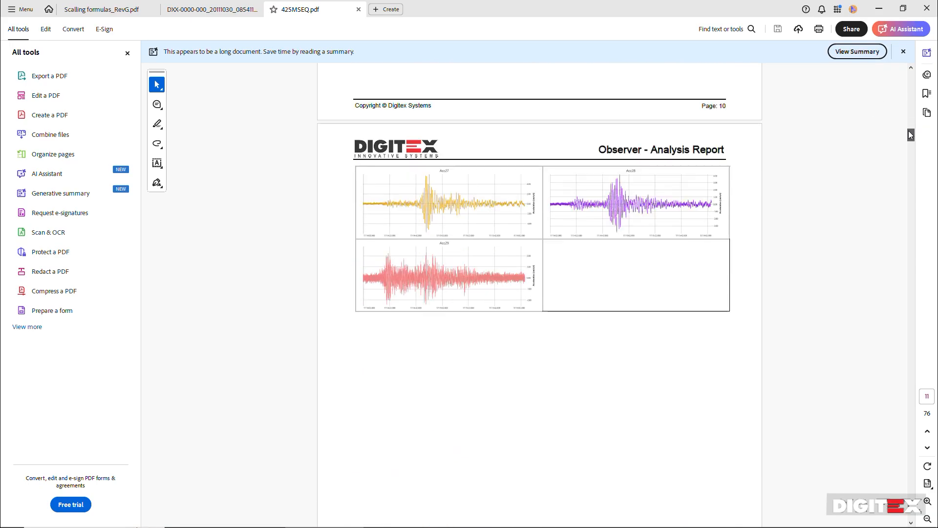
pyautogui.scroll(10, 699, 276)
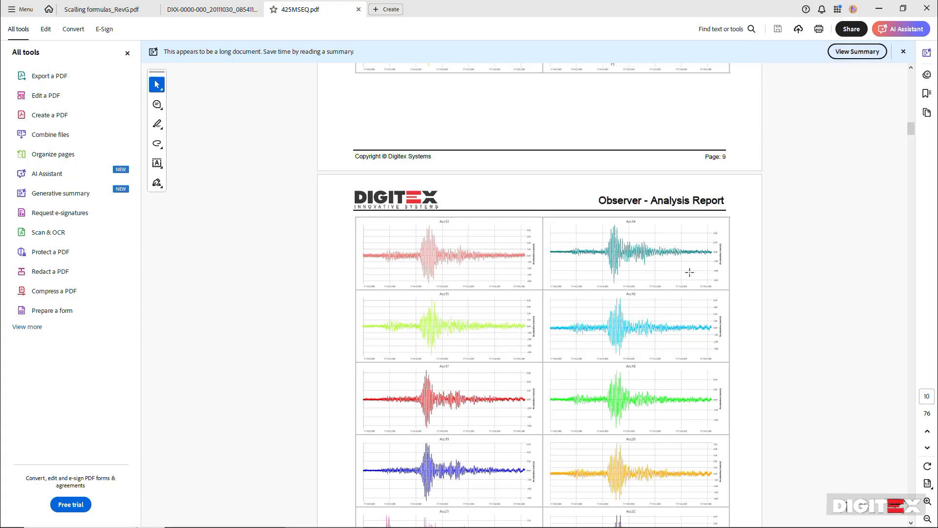
pyautogui.moveTo(910, 128); pyautogui.dragTo(912, 163)
pyautogui.scroll(-10, 792, 249)
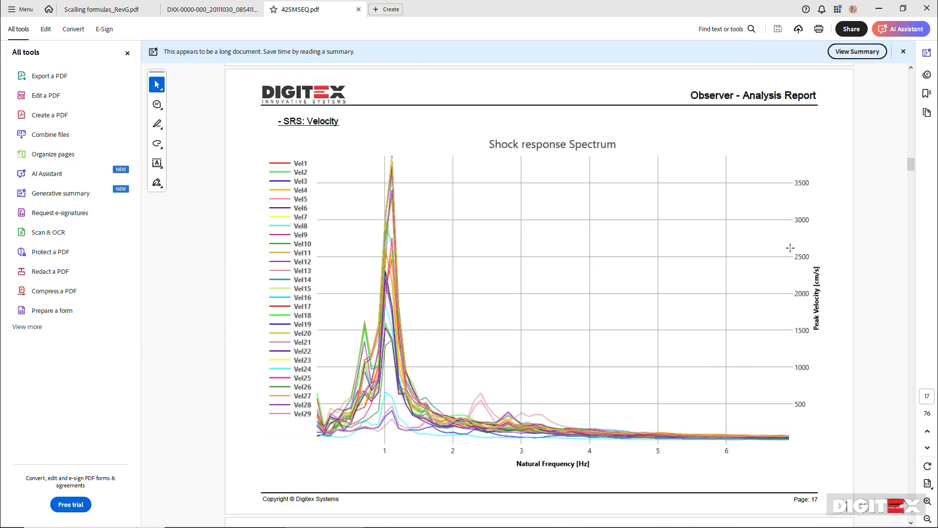
pyautogui.moveTo(912, 168); pyautogui.dragTo(909, 468)
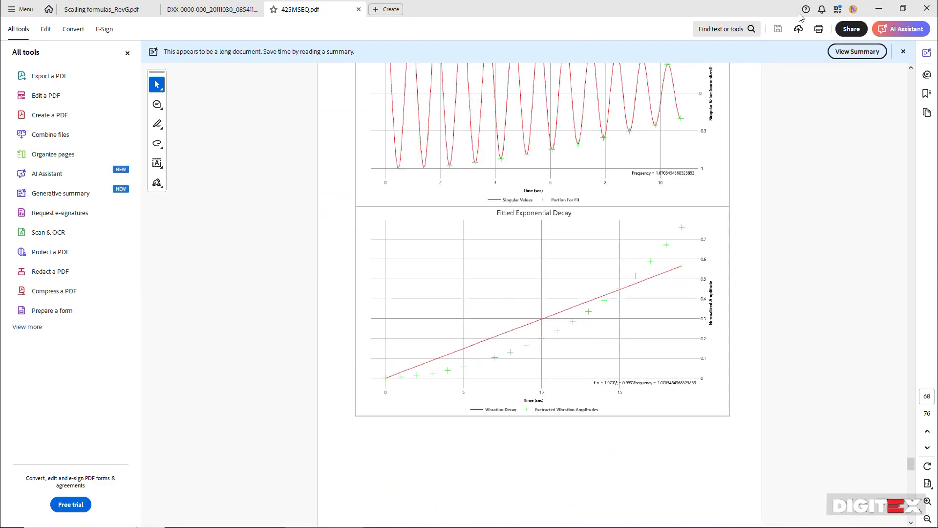
# Minimize the 425MSEQ report and open the bridge's DXX-0000 PDF report from the desktop.
pyautogui.click(878, 7)
pyautogui.click(883, 4)
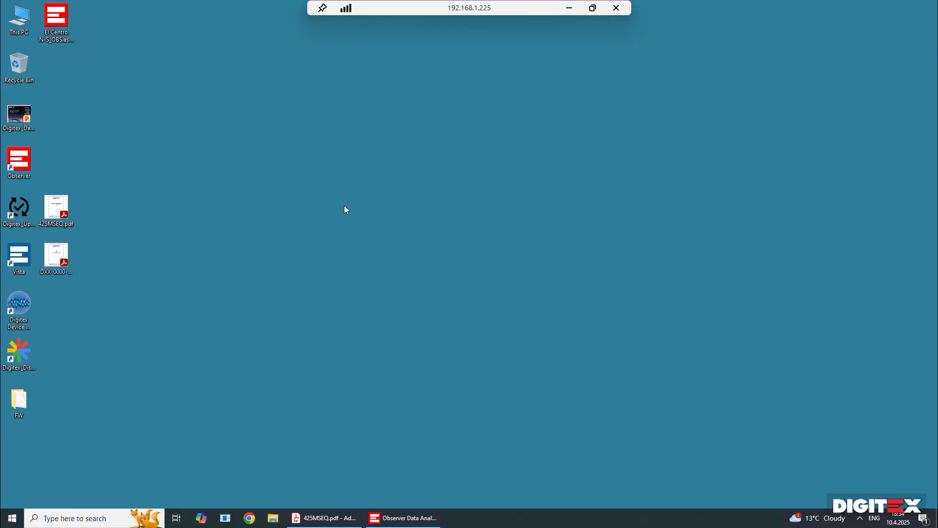
pyautogui.doubleClick(65, 263)
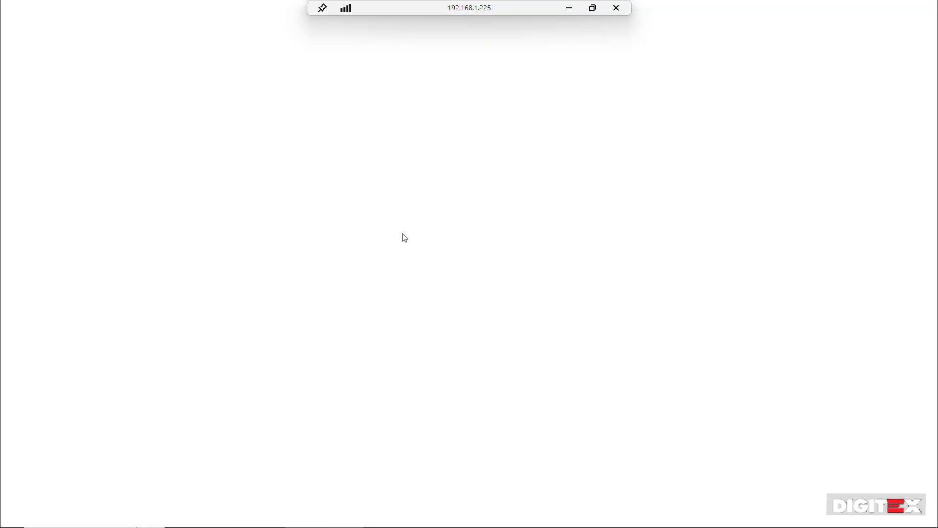
# Examine the bridge report's general signal information, channel statistics, time history, Fourier spectra and the integrated acceleration and displacement plots.
pyautogui.scroll(-20, 625, 274)
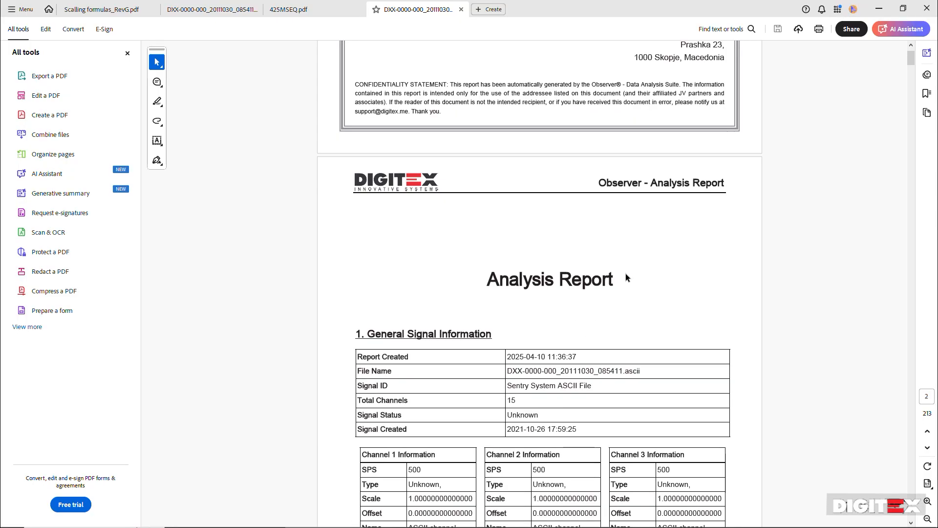
pyautogui.scroll(-15, 595, 283)
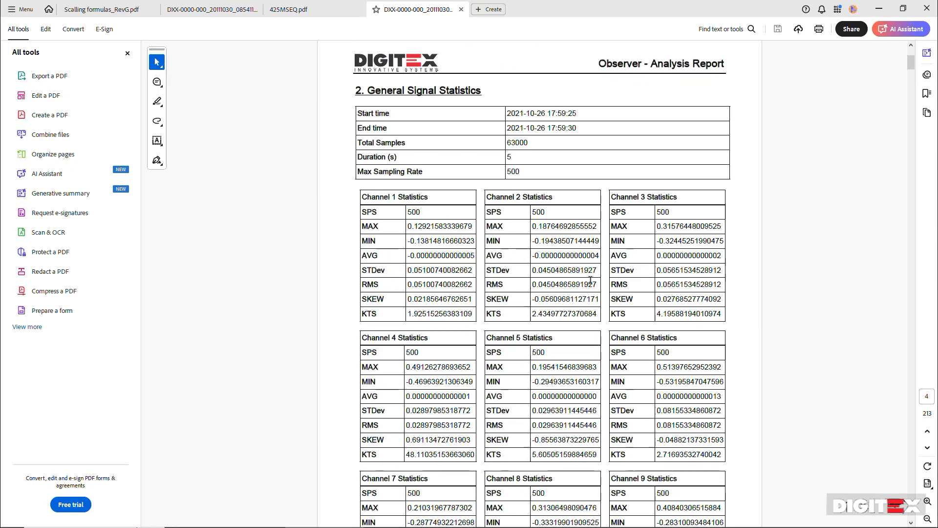
pyautogui.scroll(-15, 590, 280)
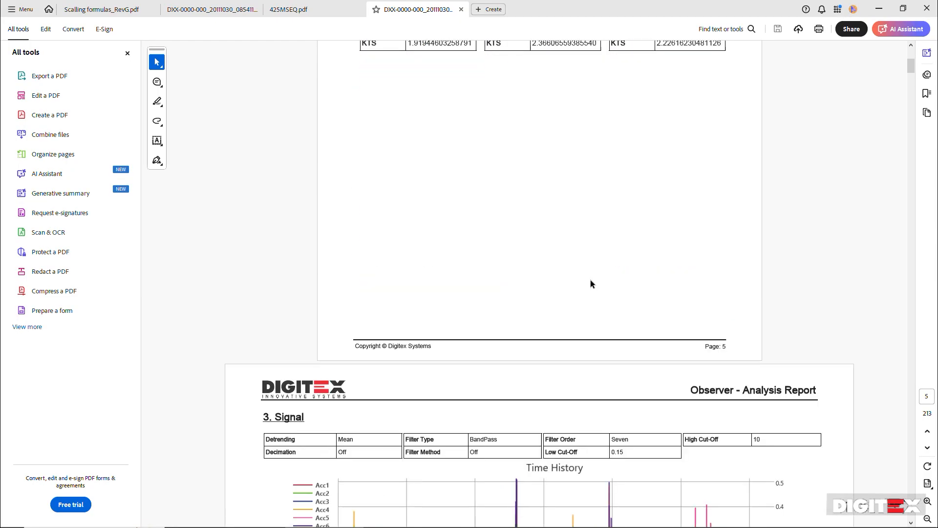
pyautogui.scroll(-20, 589, 279)
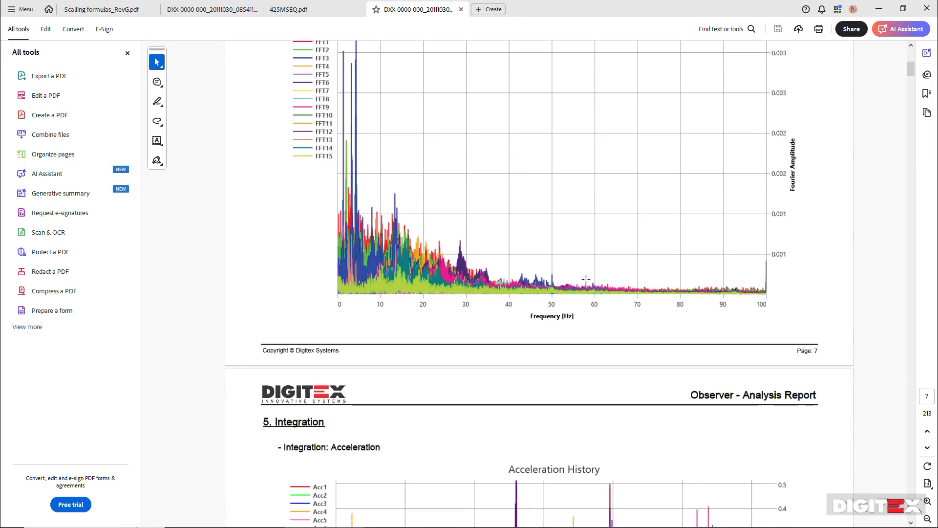
pyautogui.scroll(-10, 586, 279)
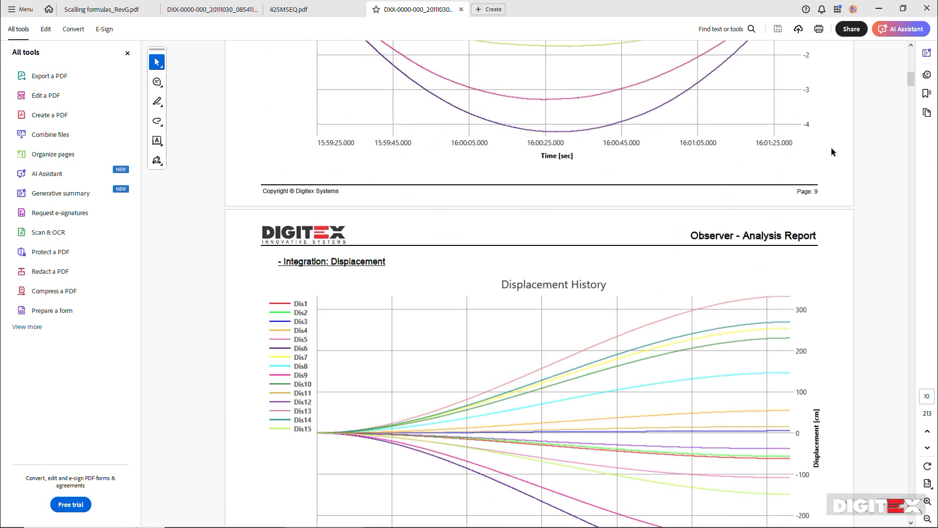
# Examine the later sections of the bridge report, covering the per-channel plots, the FDD mode shape views and the frequency-damping clustering chart.
pyautogui.moveTo(912, 79); pyautogui.dragTo(908, 387)
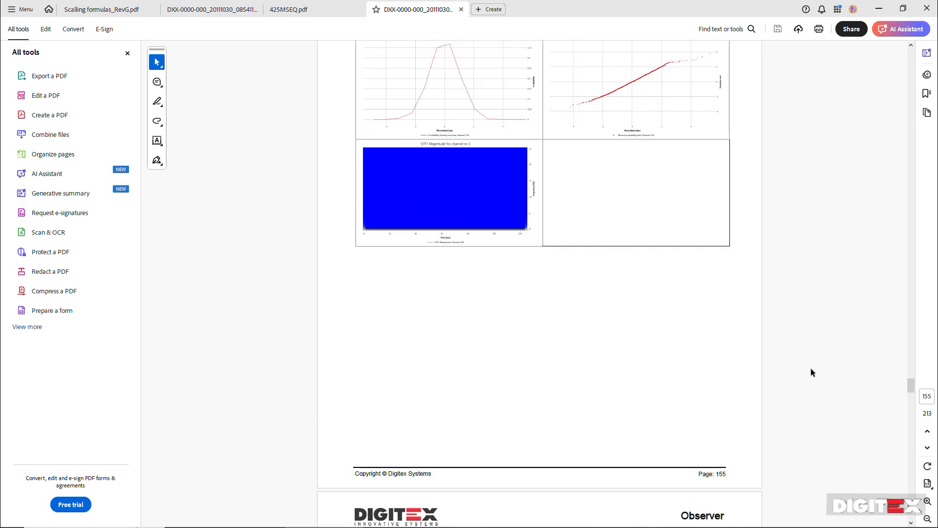
pyautogui.scroll(-5, 826, 367)
pyautogui.moveTo(910, 392); pyautogui.dragTo(909, 429)
pyautogui.scroll(6, 779, 379)
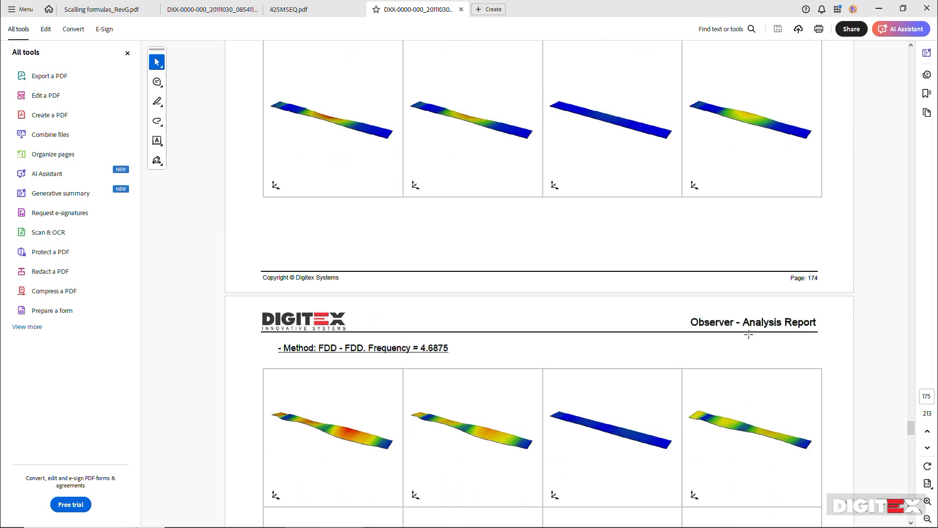
pyautogui.scroll(-6, 746, 336)
pyautogui.scroll(-10, 741, 337)
pyautogui.moveTo(910, 437); pyautogui.dragTo(911, 480)
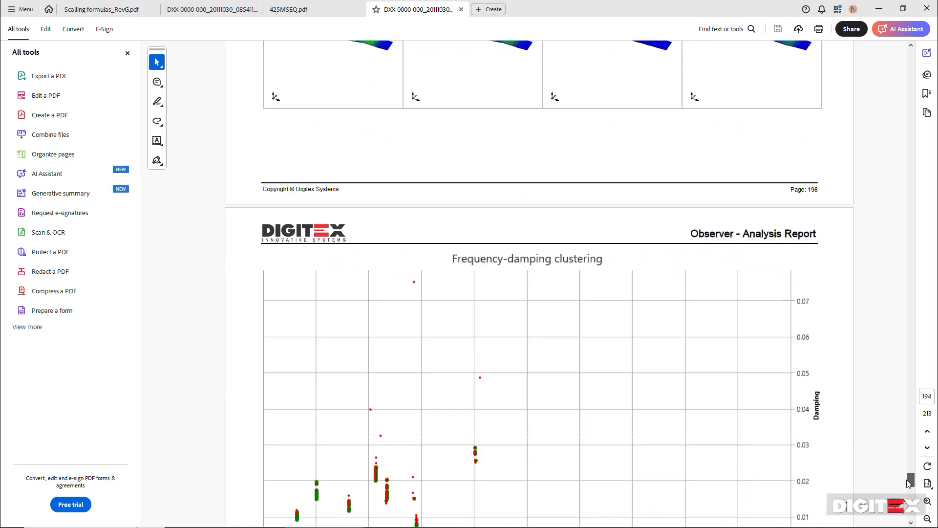